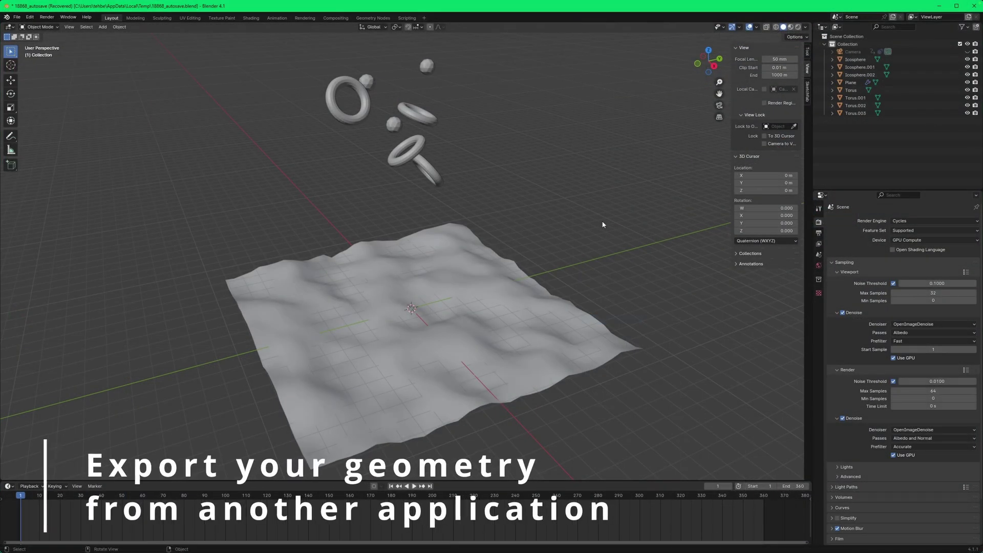
Play the fall animation to frame 165, then box-select the plane, spheres and tori
click(450, 249)
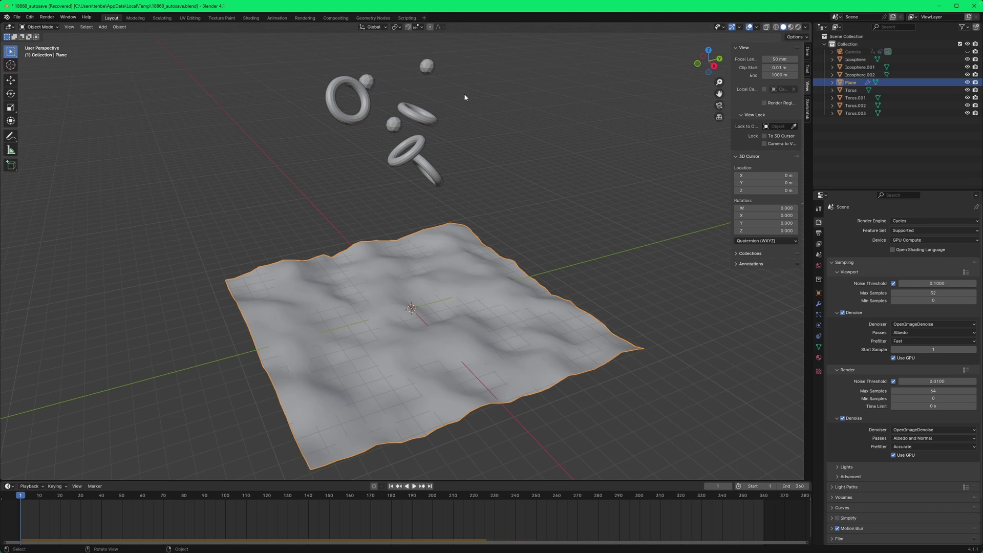
key(space)
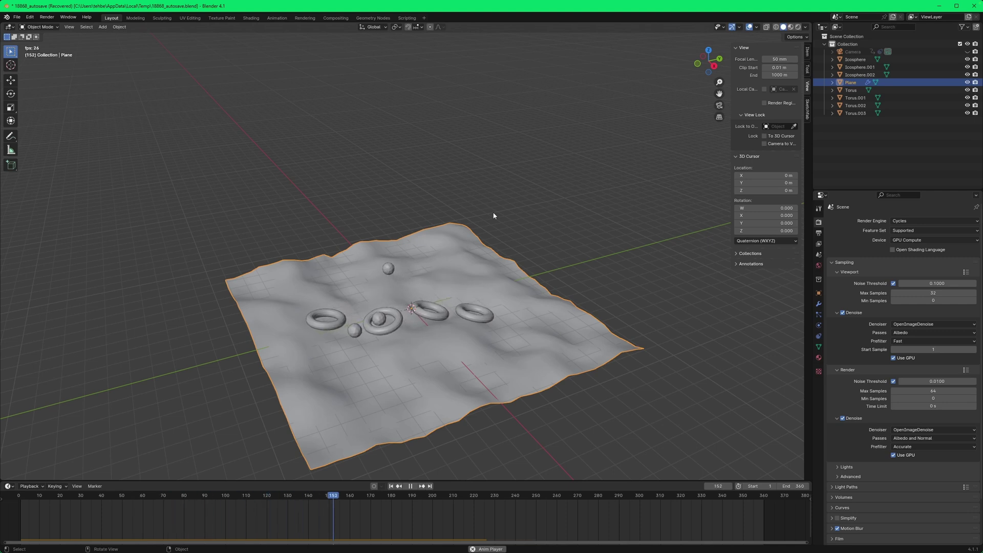
key(space)
click(594, 228)
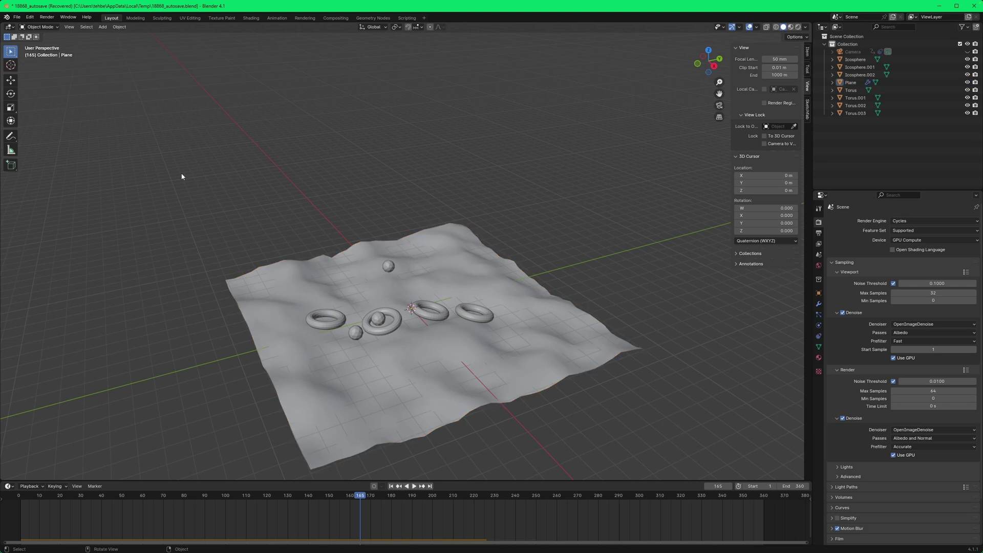
drag(182, 148, 645, 450)
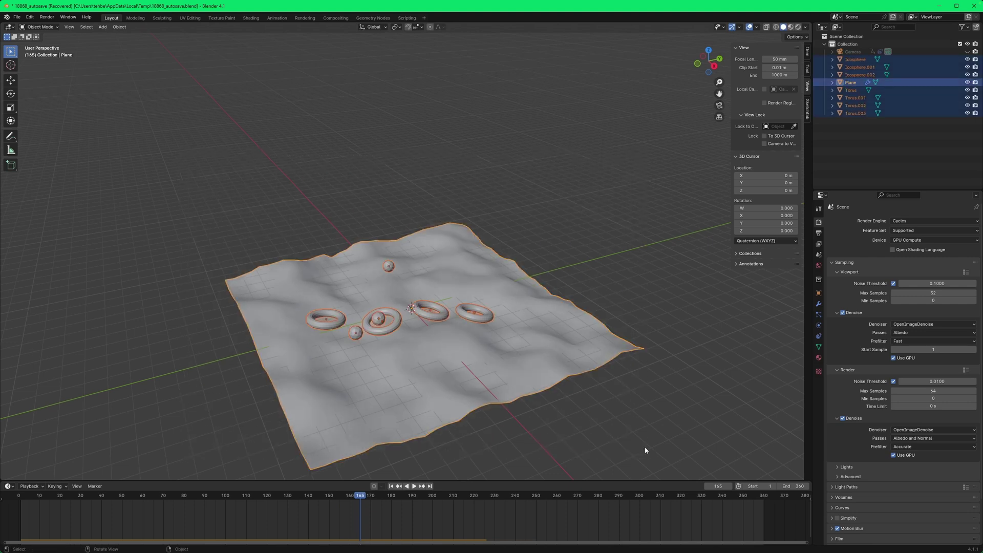
Export the selection as falling.fbx with Bake Animation, NLA Strips and All Actions unchecked
click(17, 17)
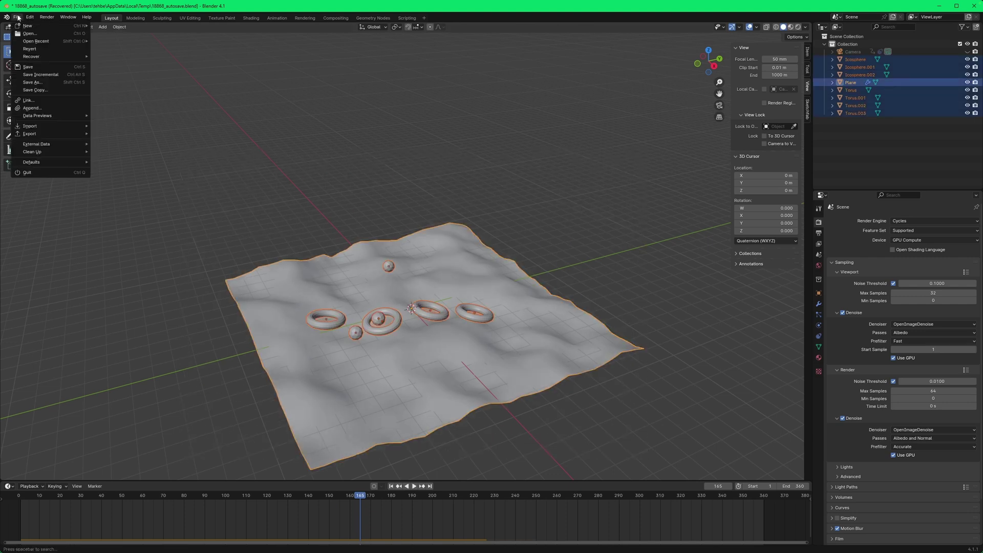
mouse_move(50, 134)
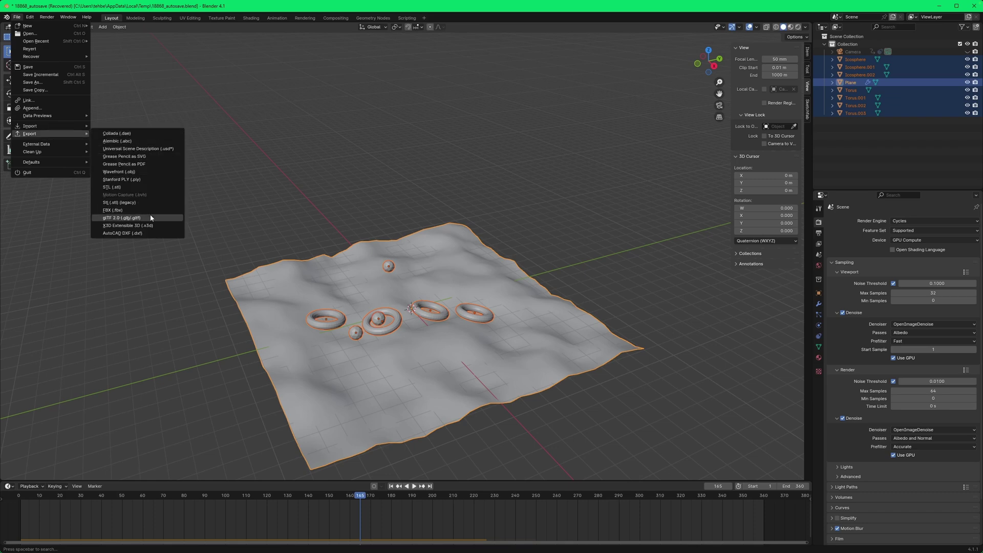
click(115, 210)
drag(525, 178, 373, 124)
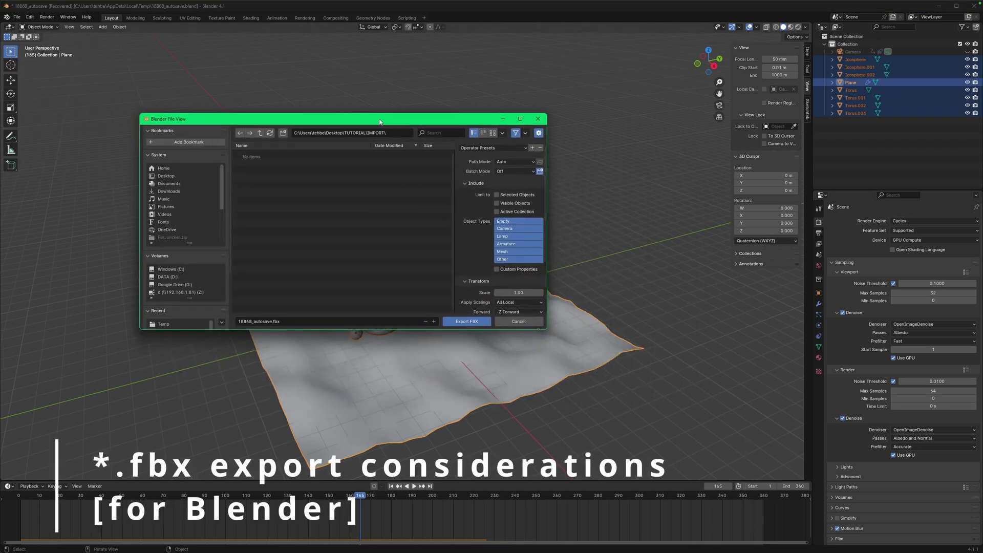
double_click(461, 118)
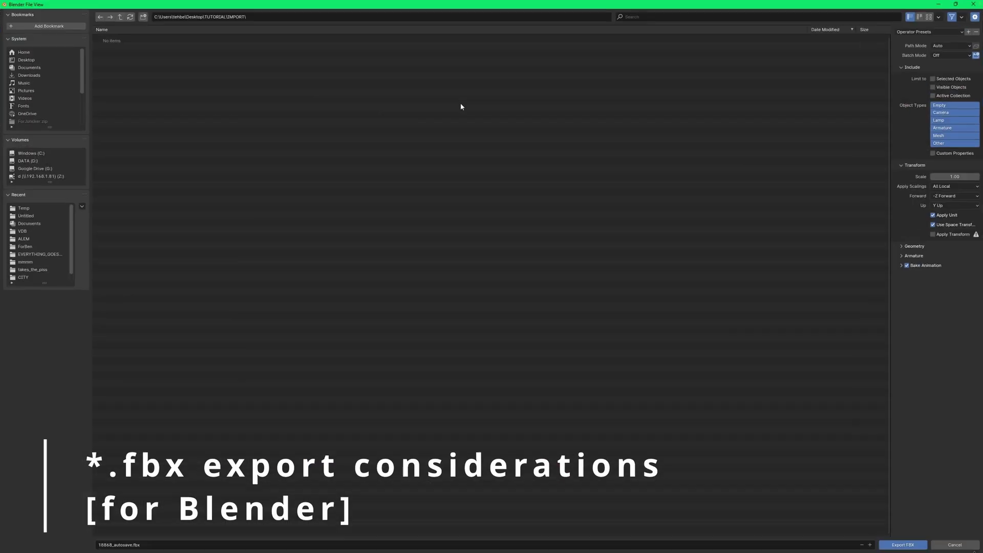
click(901, 265)
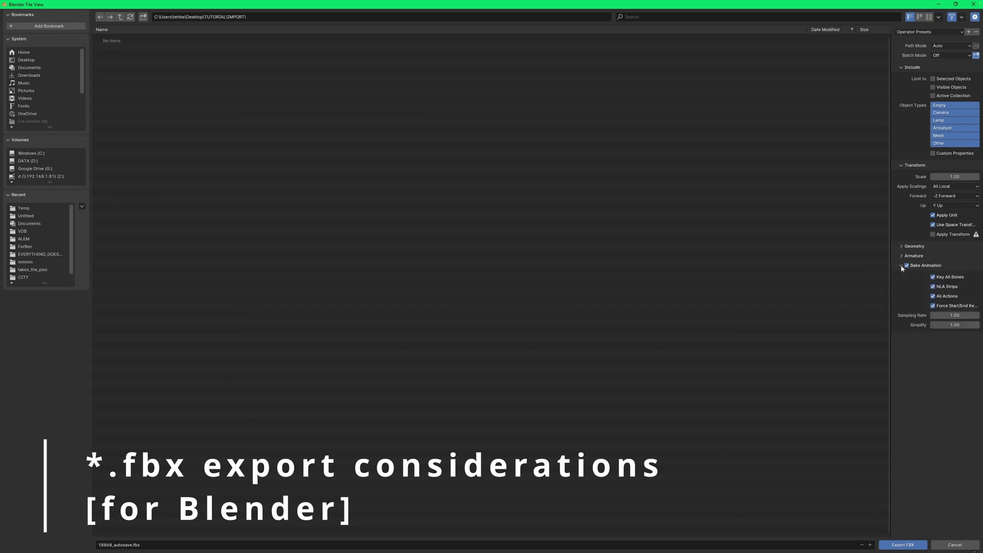
click(932, 287)
click(933, 296)
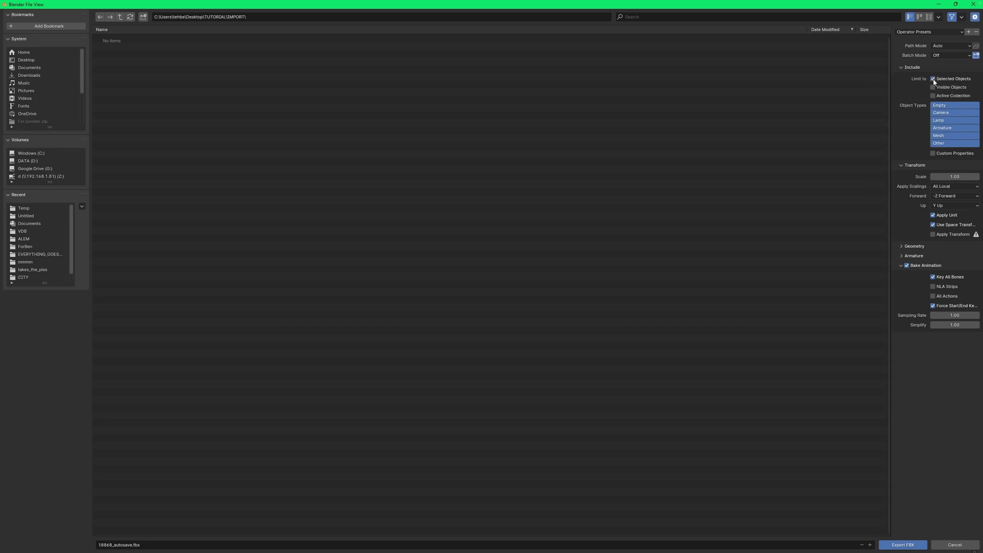
text(falling.fbx)
click(914, 542)
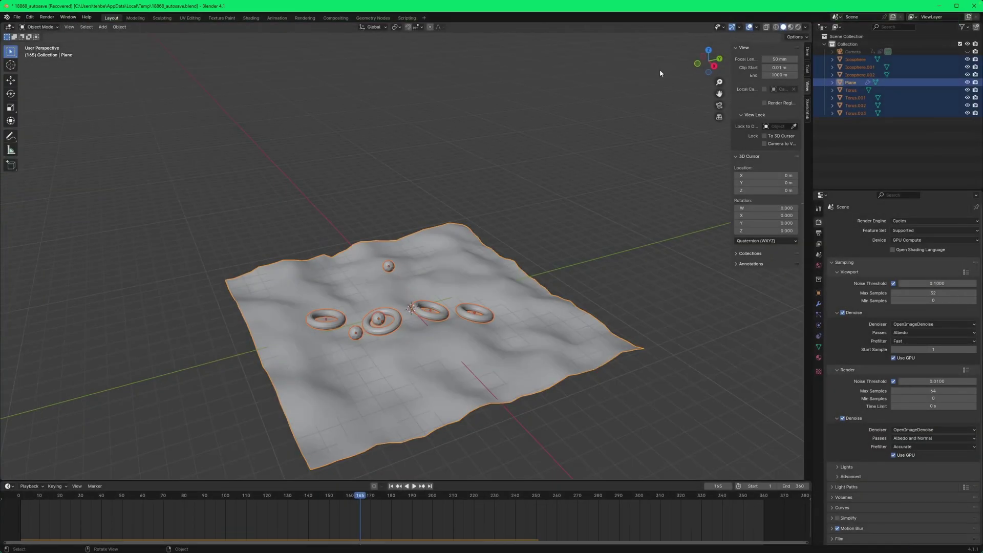
In EmberGen, wire a new Import node into the Emitter: Volume node's Shapes input
click(940, 5)
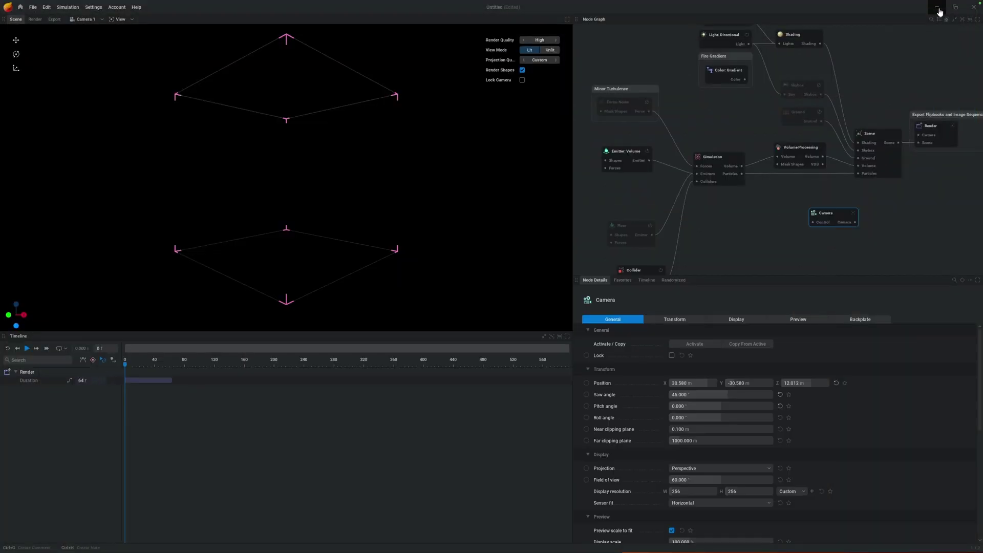
middle_drag(639, 173, 800, 152)
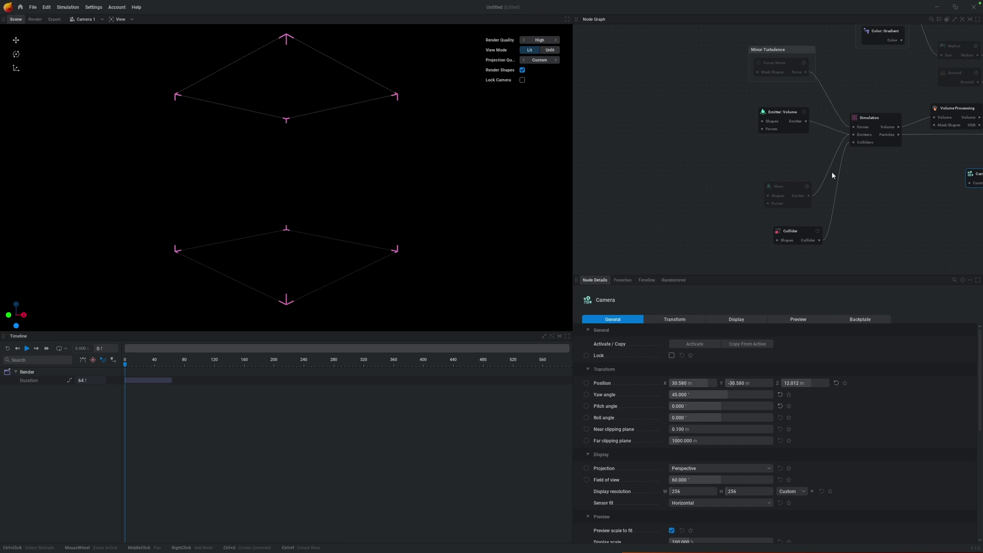
click(779, 118)
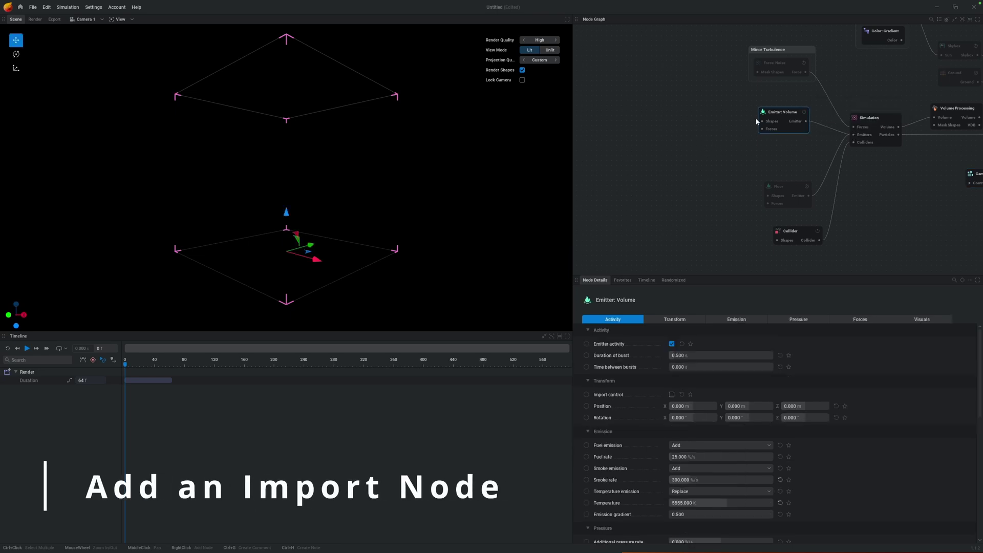
drag(763, 121, 681, 138)
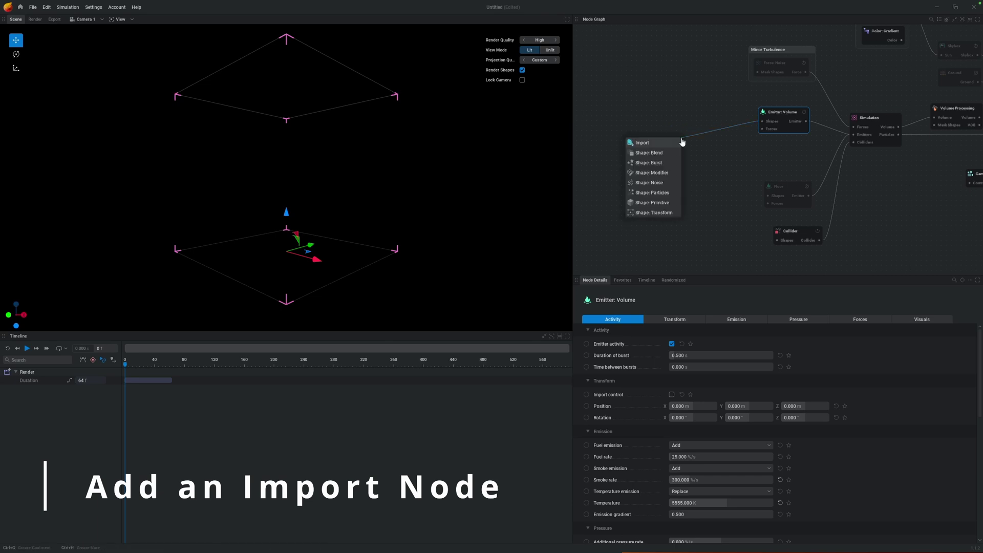
click(642, 143)
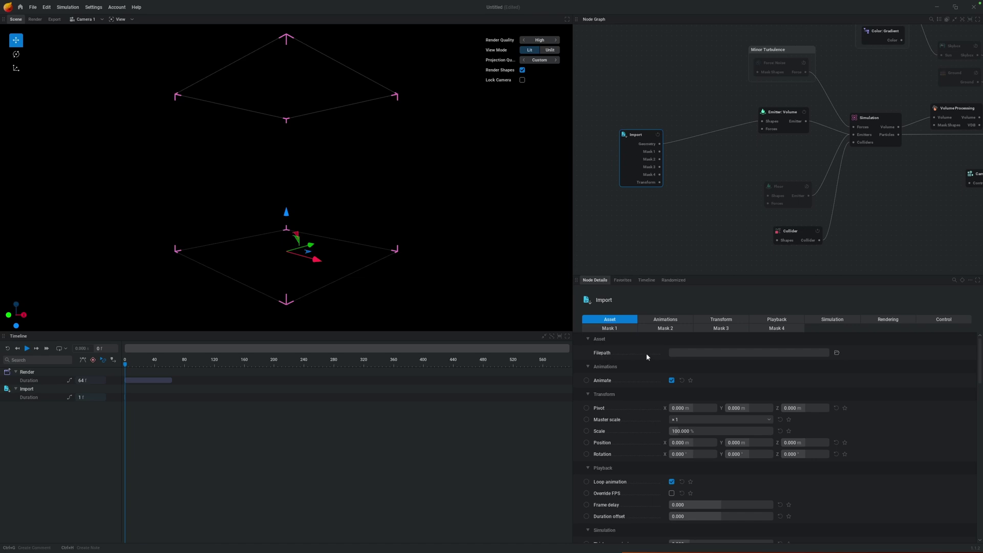
Load falling.fbx into the Import node and scale and center it to fit the domain
click(838, 354)
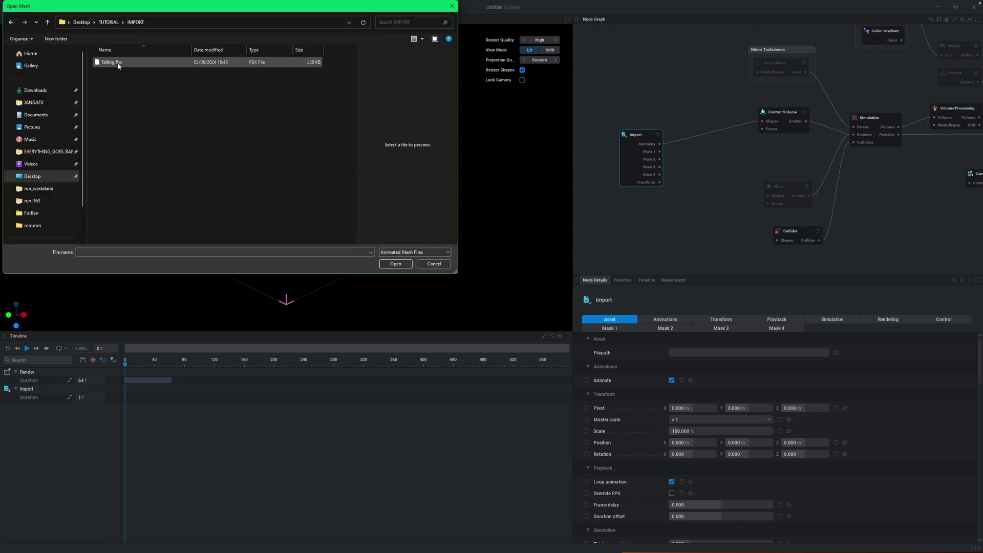
double_click(135, 63)
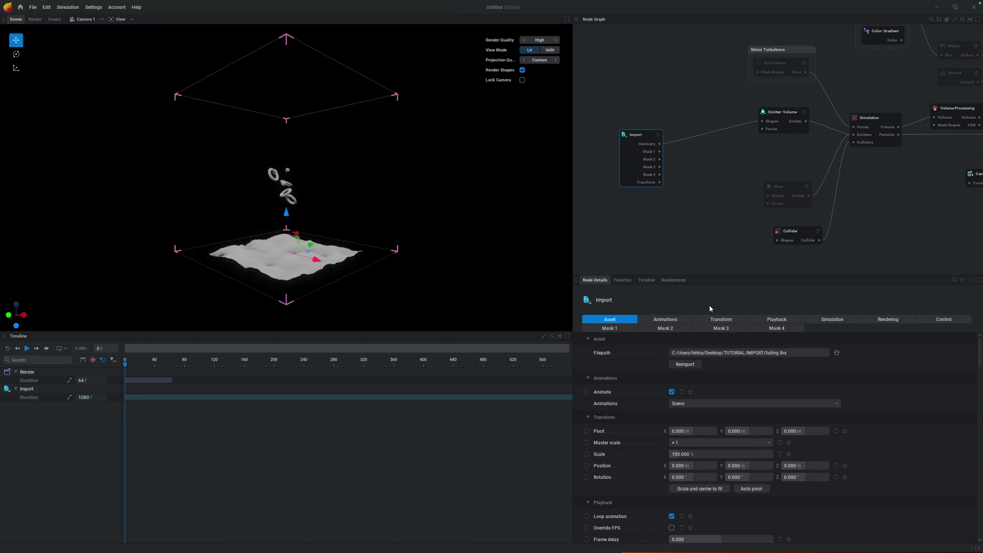
click(692, 232)
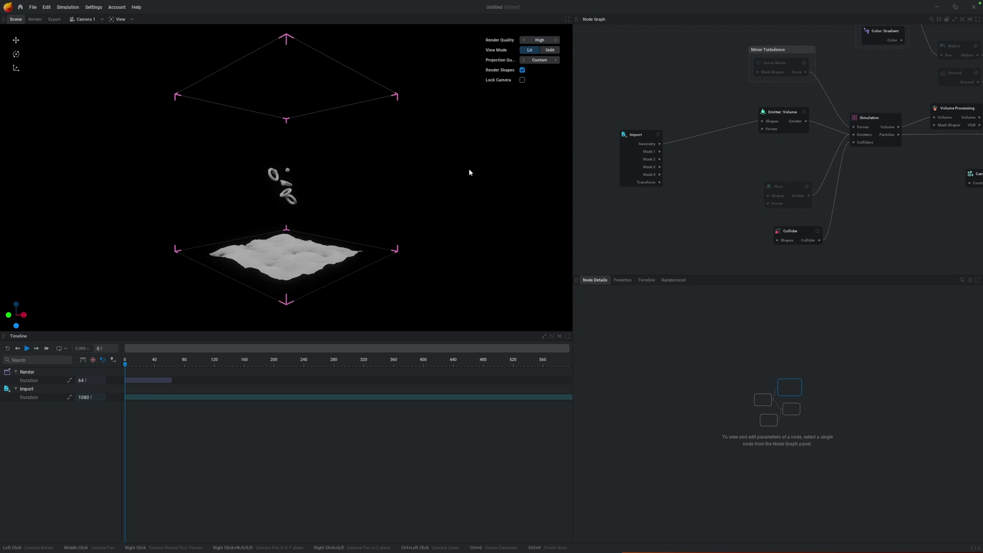
click(634, 158)
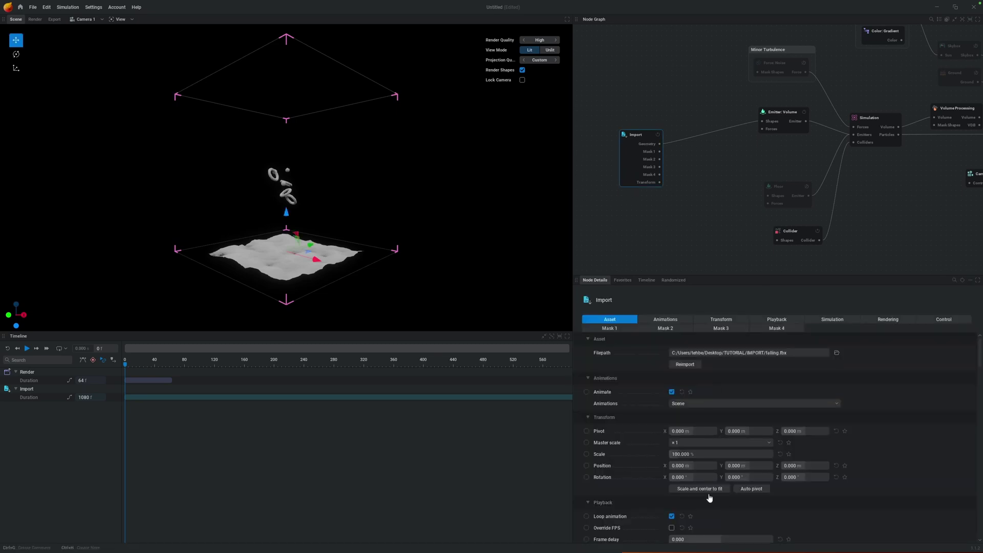
click(686, 489)
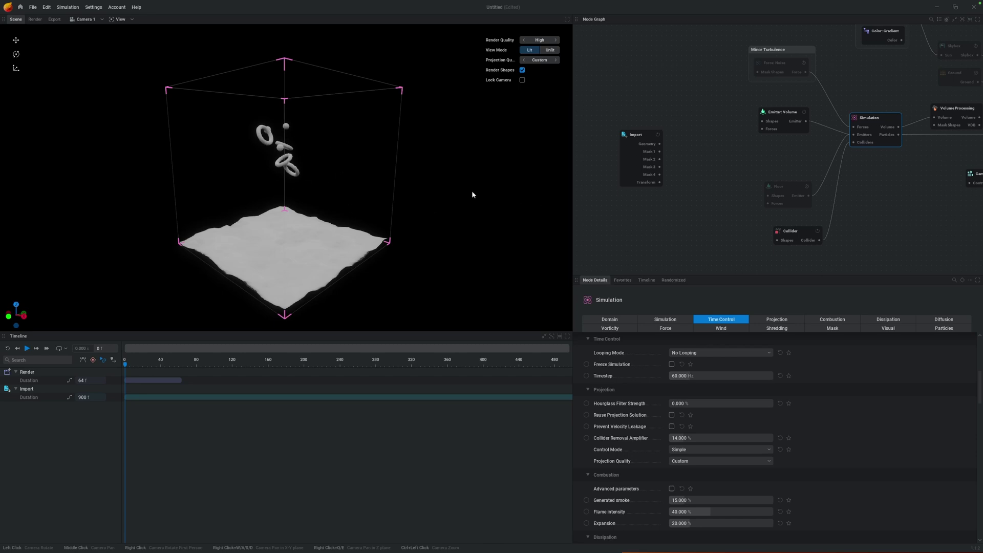
Play and pause the simulation preview, then reselect the Import node
key(space)
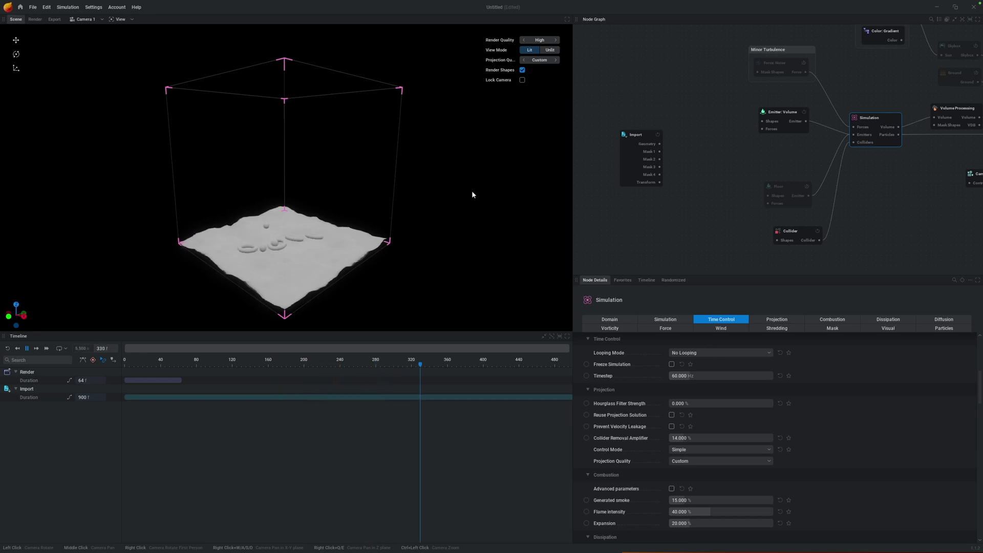
key(space)
click(599, 99)
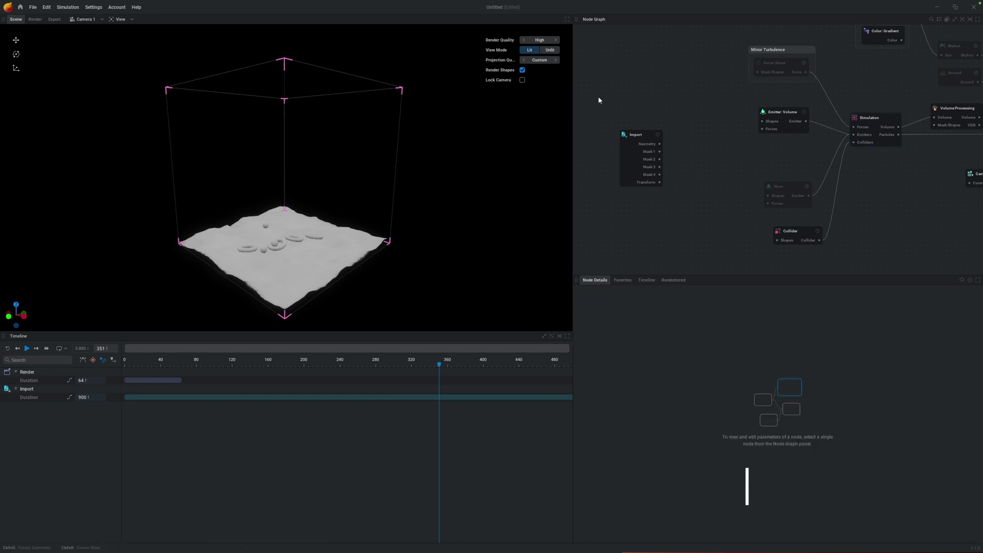
click(631, 161)
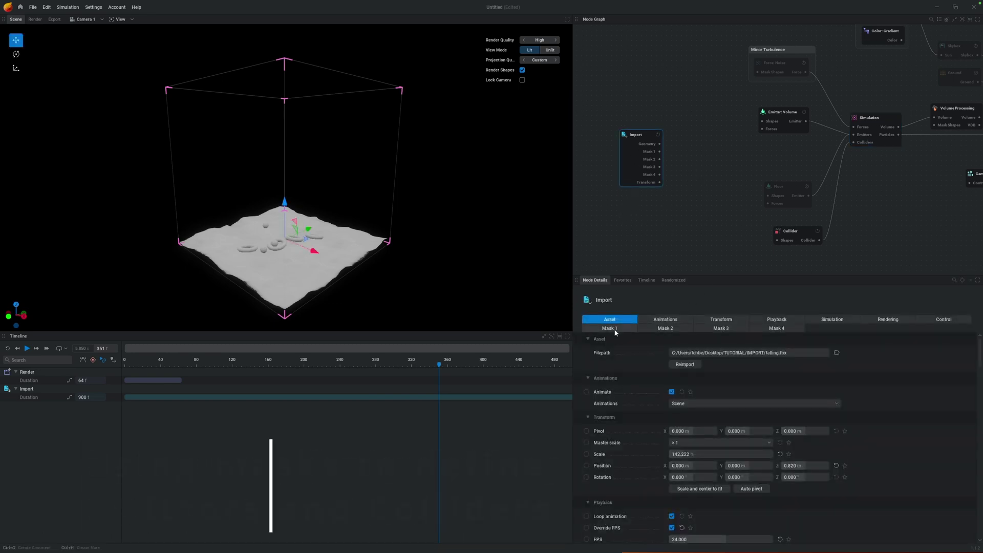
Include the Plane mesh in the Import node's Mask 1
click(683, 328)
click(718, 328)
click(645, 329)
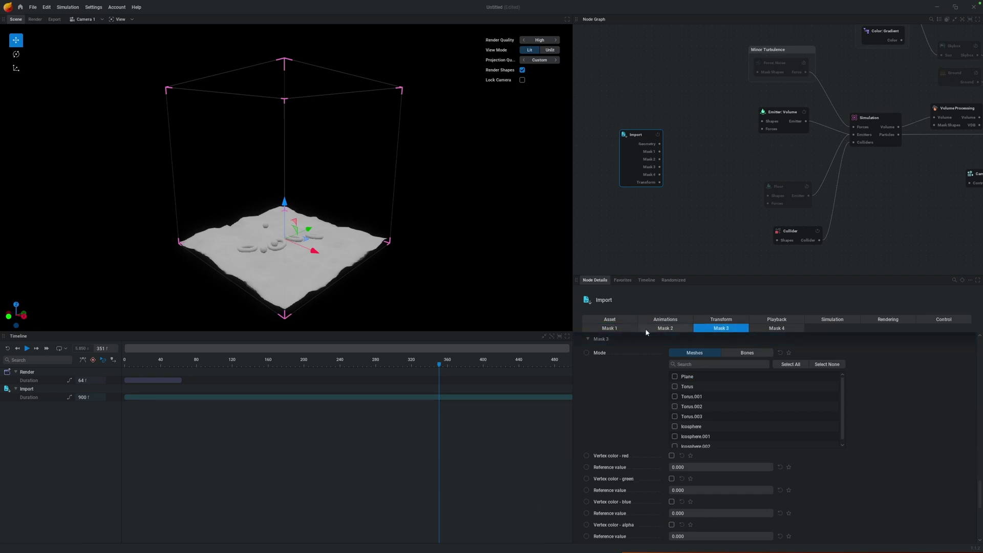
click(623, 330)
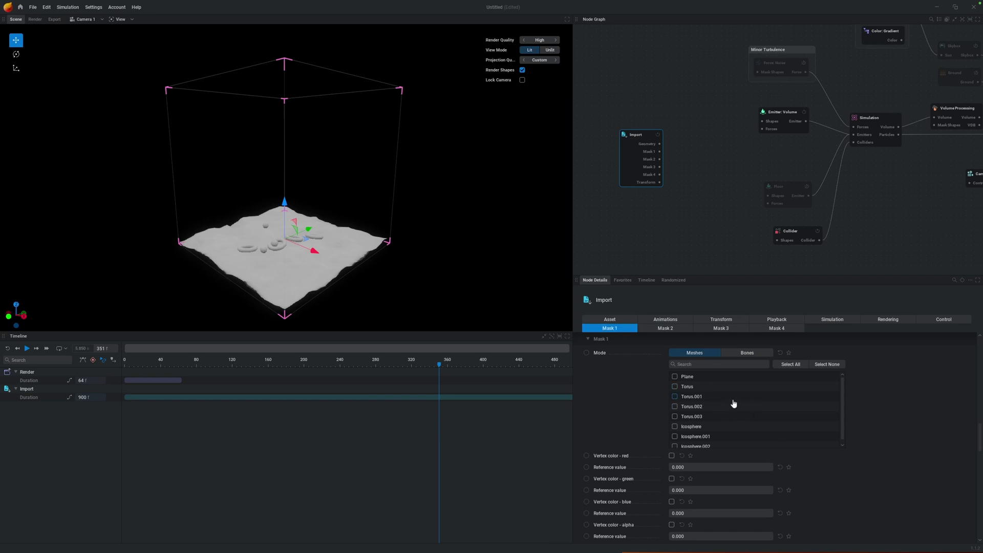
click(675, 377)
Put Torus through Icosphere.002 in Mask 2 and feed Mask 1 into the Collider's Shapes
click(671, 329)
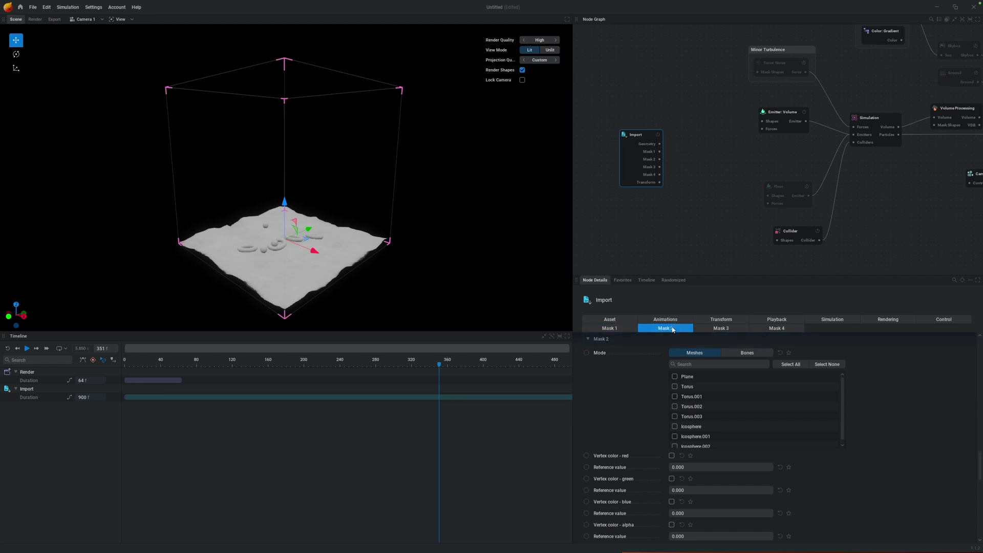
click(675, 386)
shift+click(675, 445)
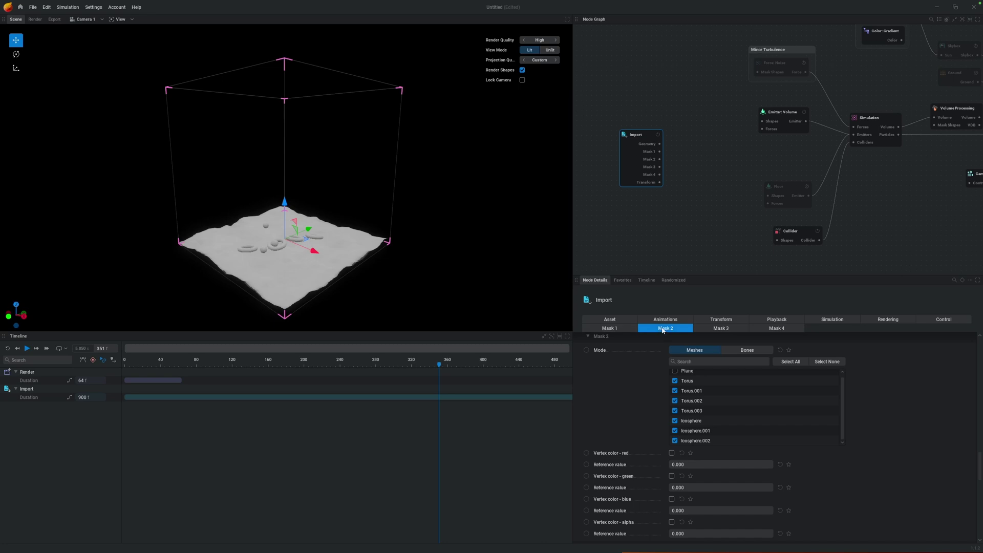
click(623, 331)
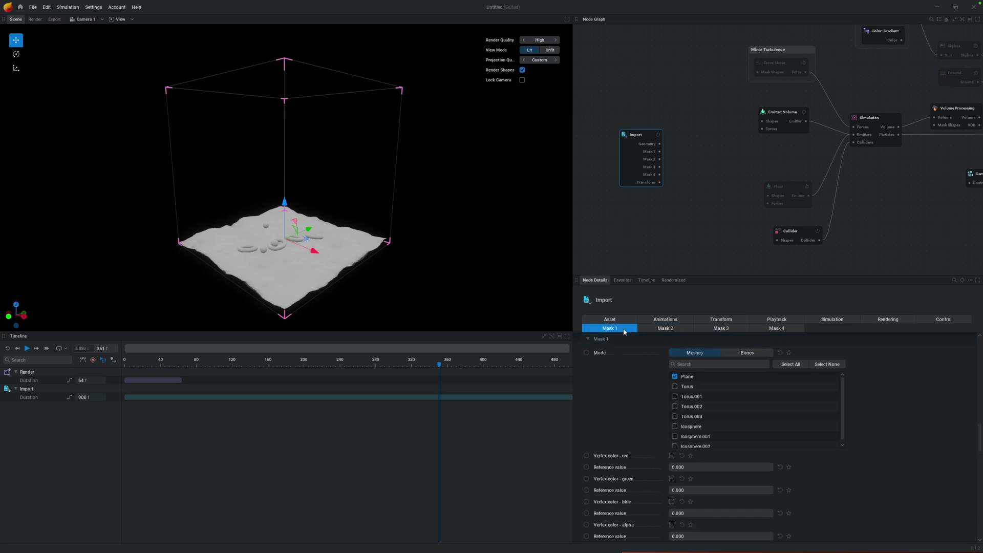
drag(661, 154, 776, 241)
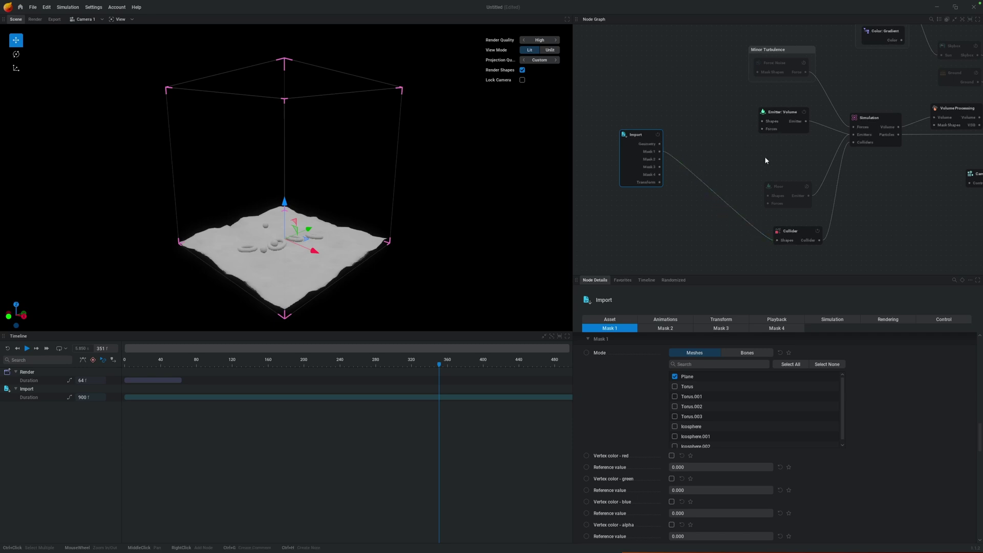
Connect Import Mask 2 to the Emitter: Volume Shapes input and start the simulation
click(782, 115)
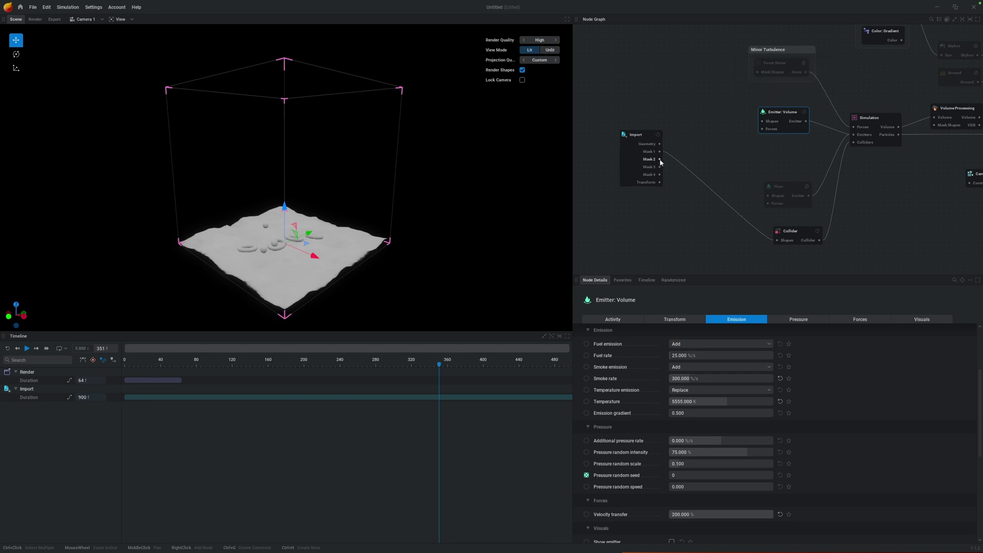
drag(660, 159, 758, 124)
key(space)
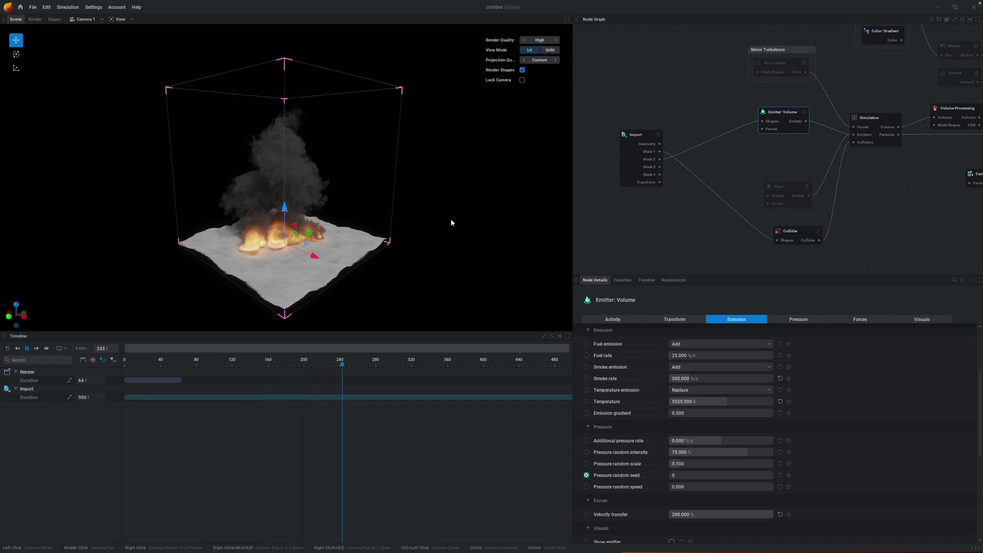
Reset and replay the simulation several times to watch the burning tori fall
key(r)
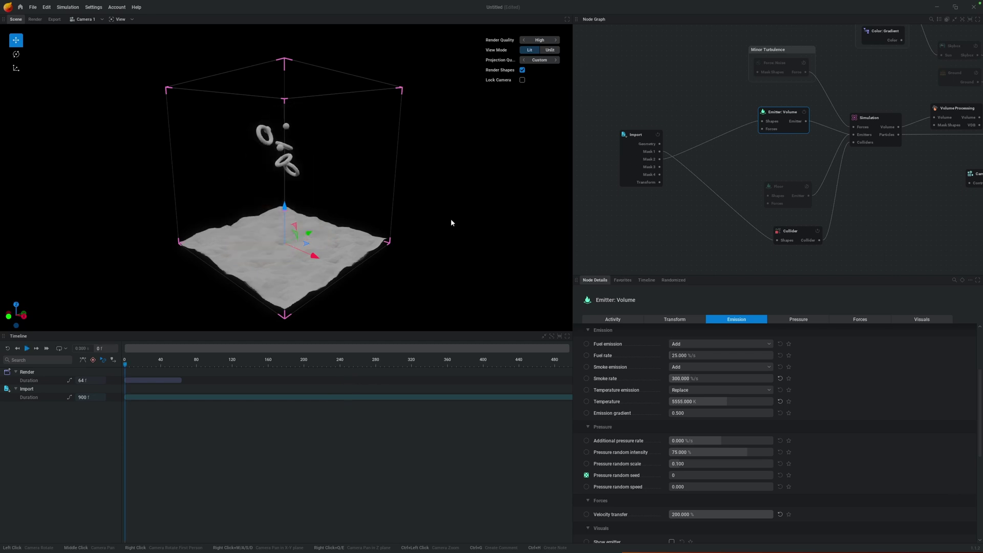
key(space)
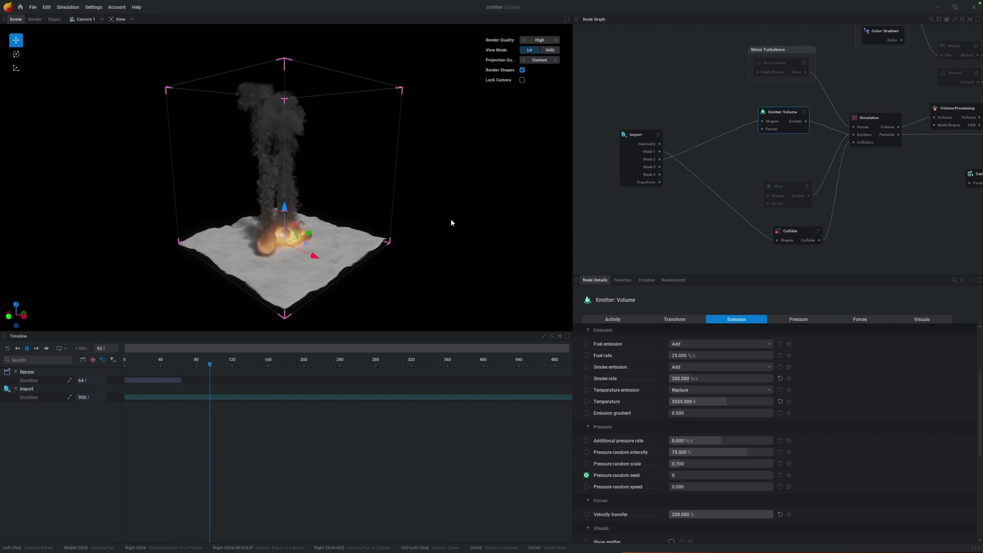
key(r)
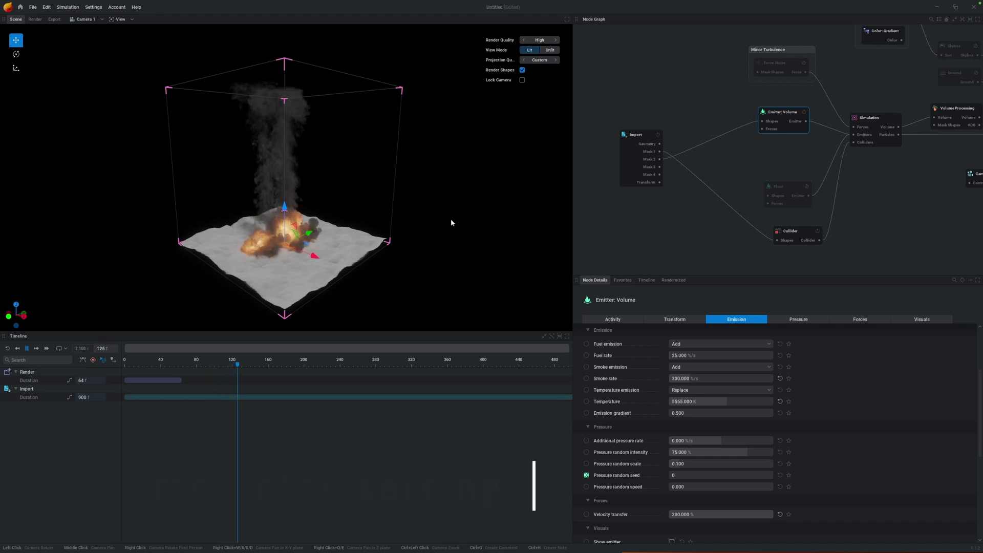
key(r)
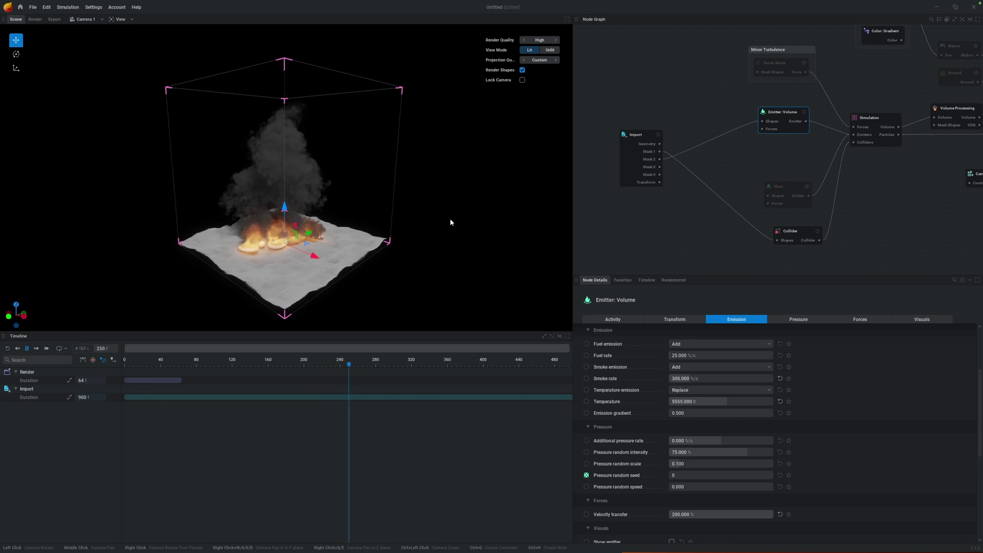
Set the Import node's Frame delay to 60 and turn off Loop animation
click(637, 134)
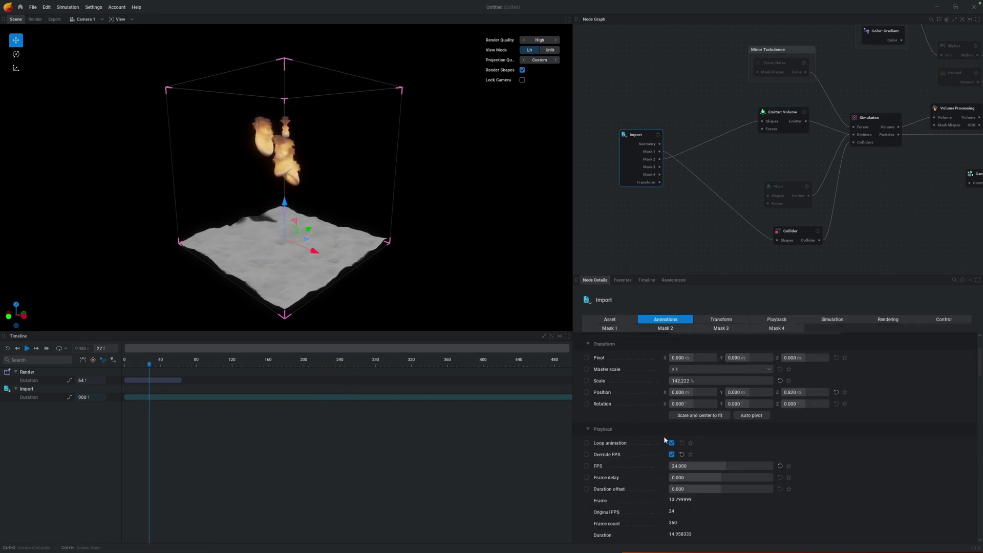
mouse_move(603, 481)
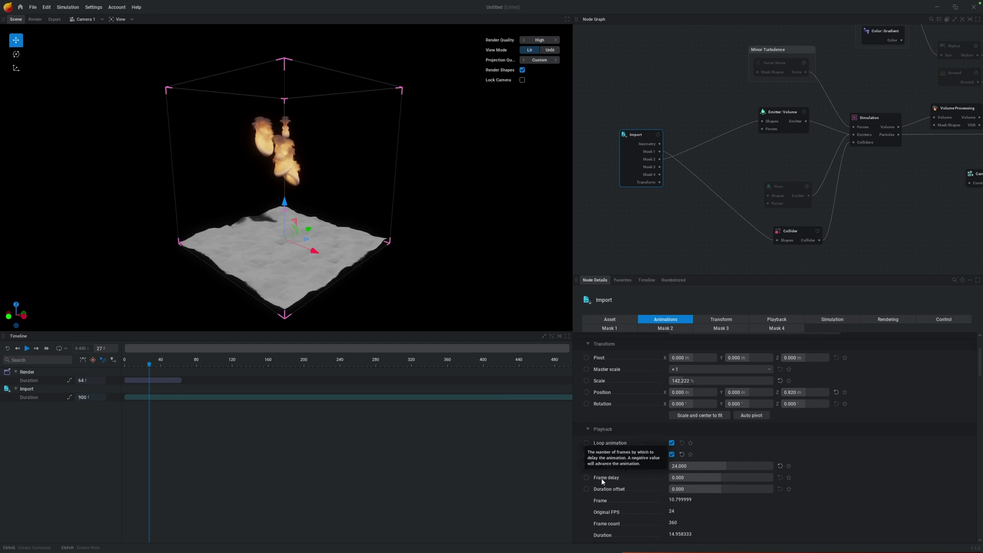
click(715, 477)
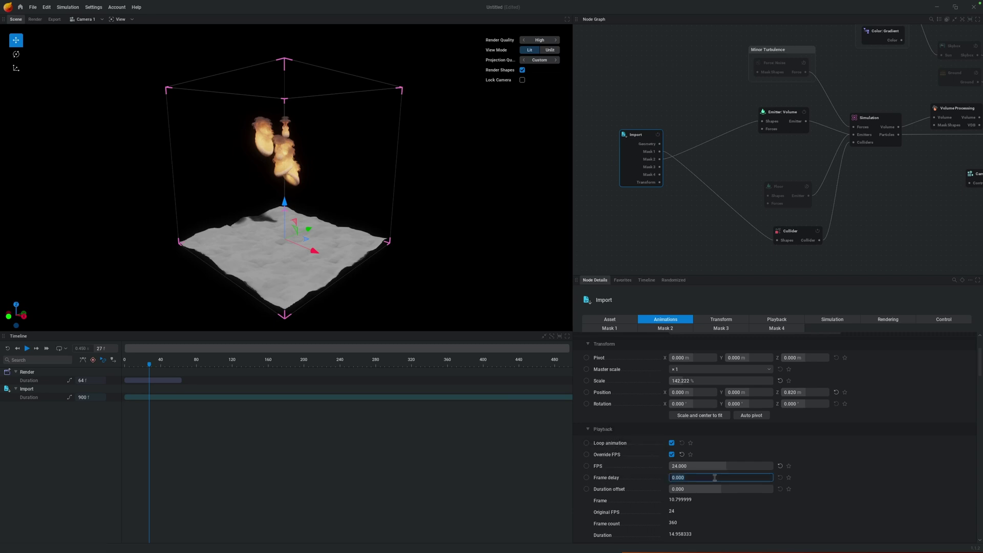
text(60)
key(Return)
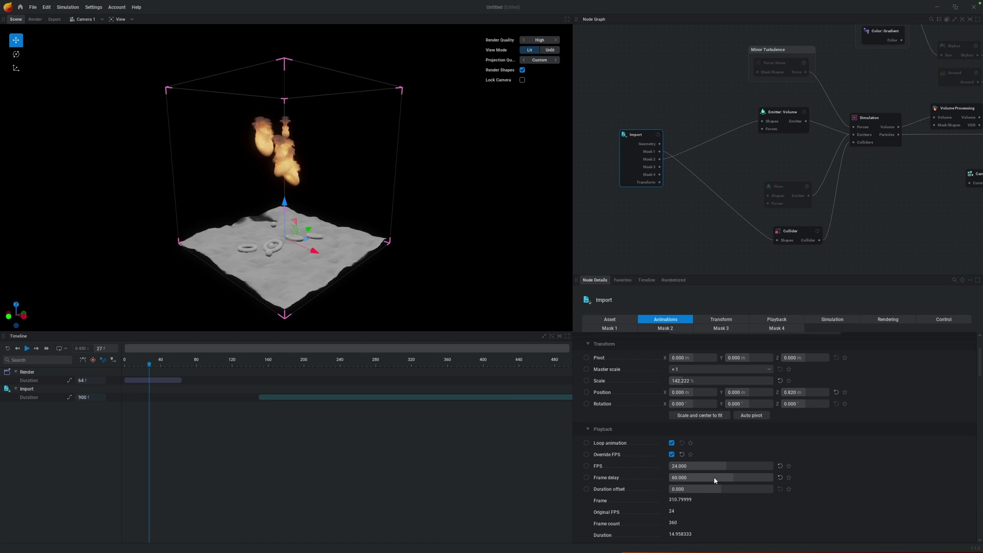
click(671, 443)
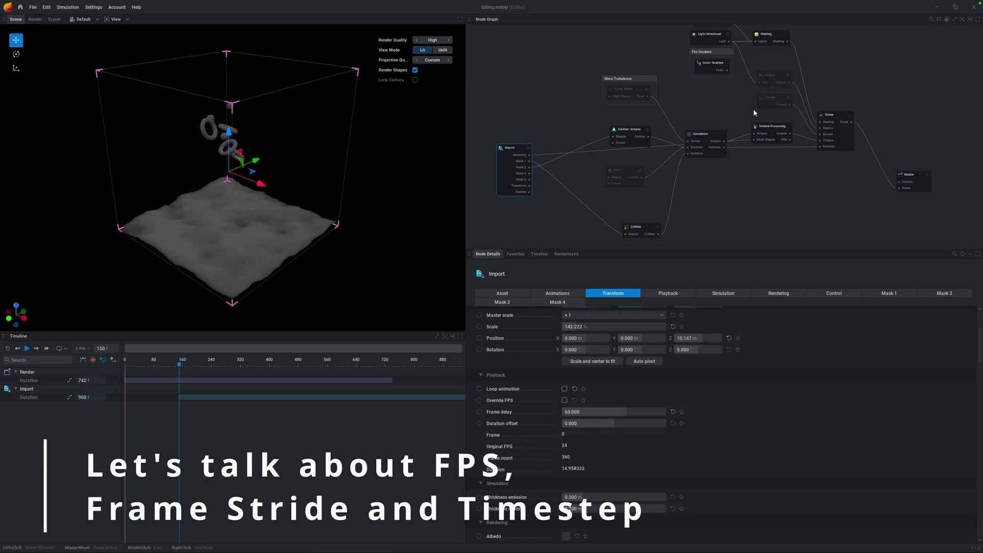
Review the Simulation timestep and 1920x1080 Render export settings, then switch to Blender
click(697, 136)
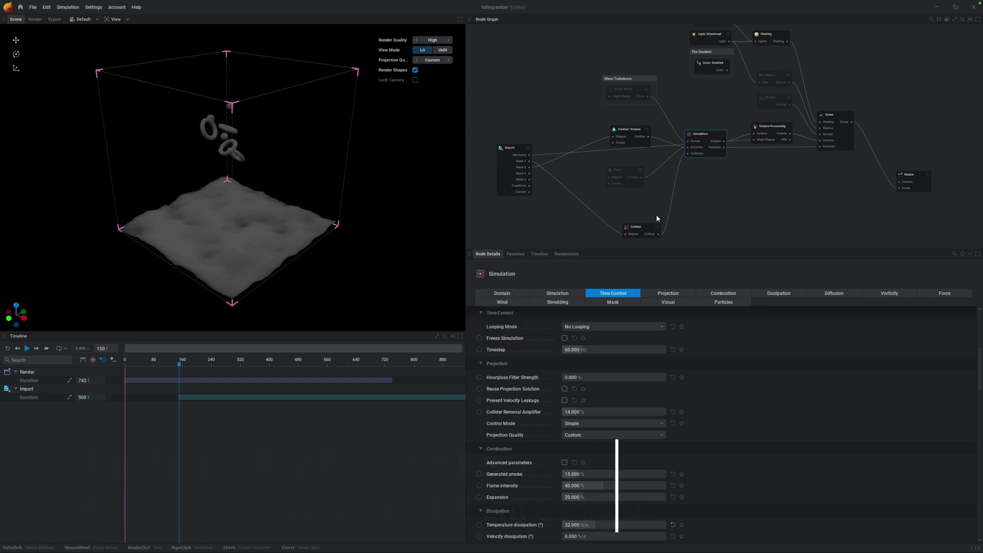
click(924, 183)
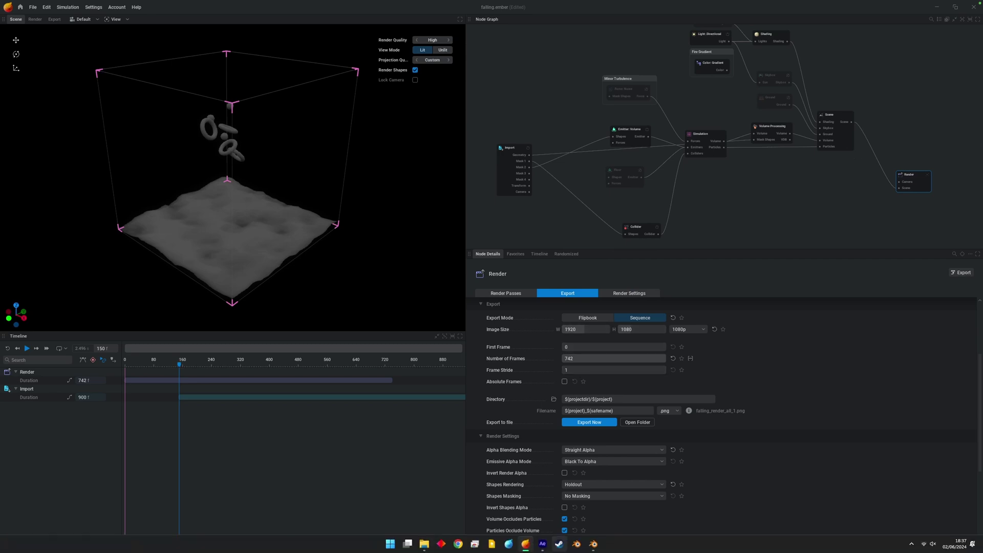
mouse_move(594, 544)
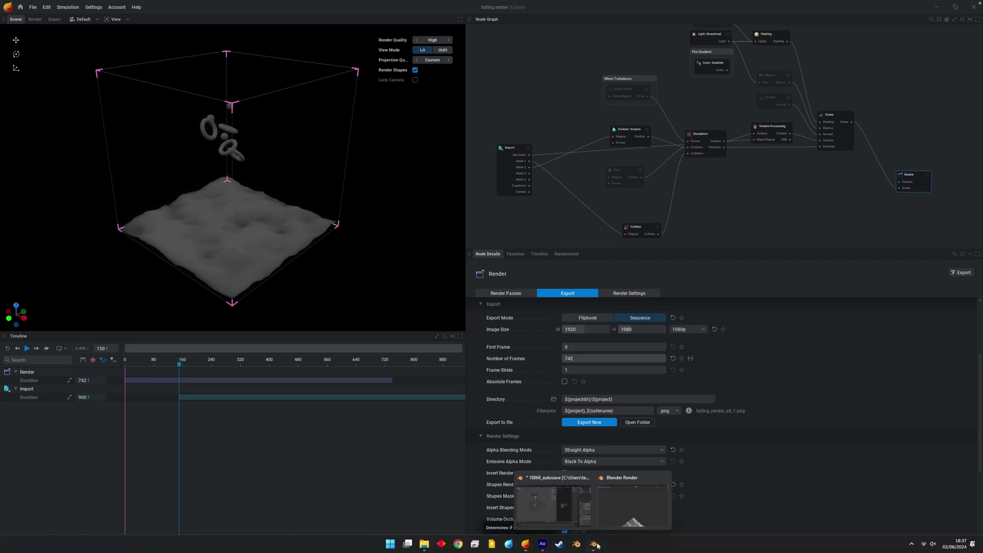
click(546, 506)
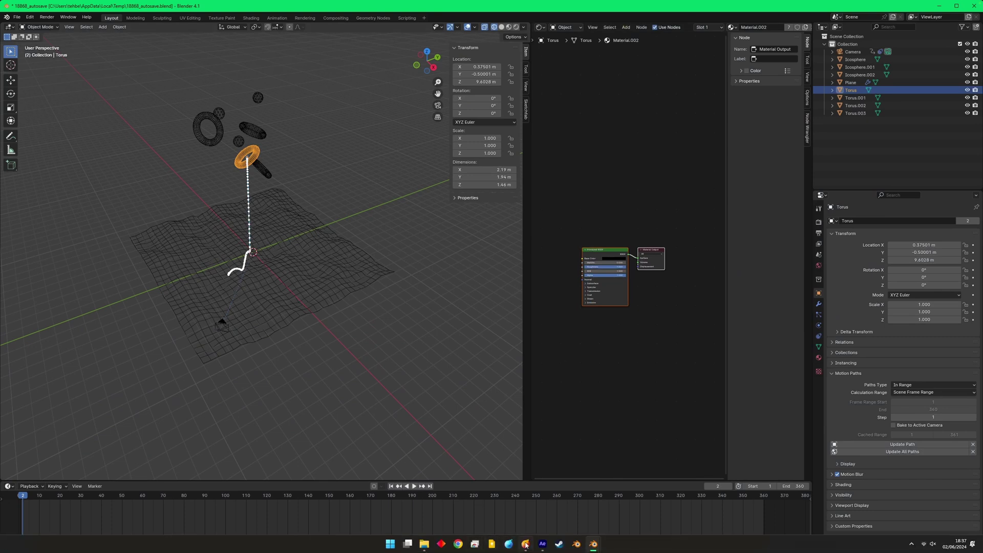
Bring the 'falling ember' EmberGen project back to the front
click(526, 544)
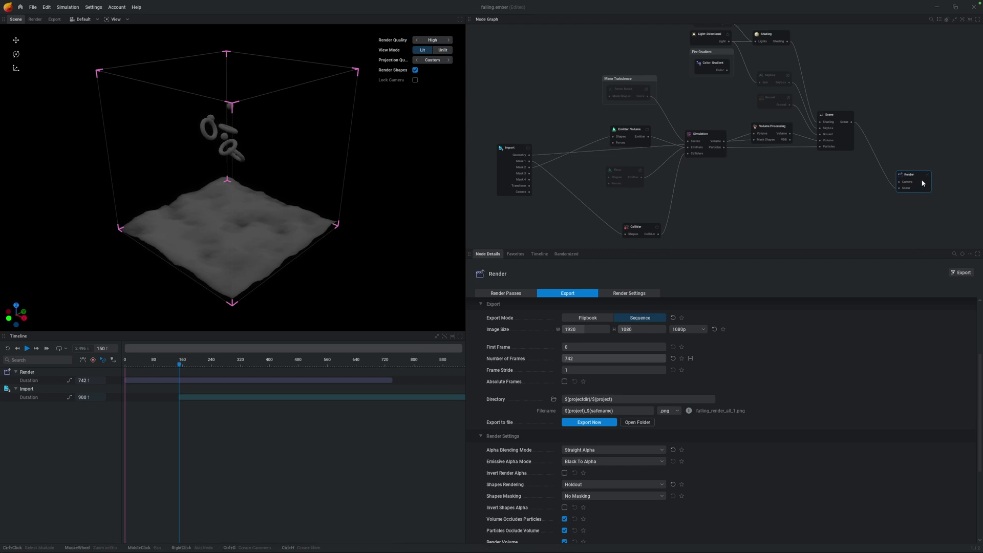
click(699, 135)
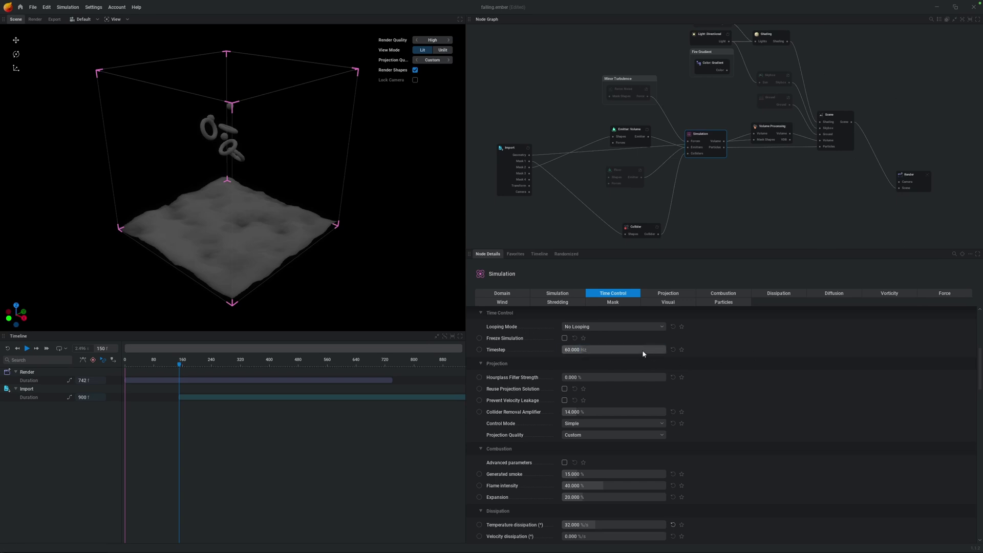
drag(642, 349, 602, 349)
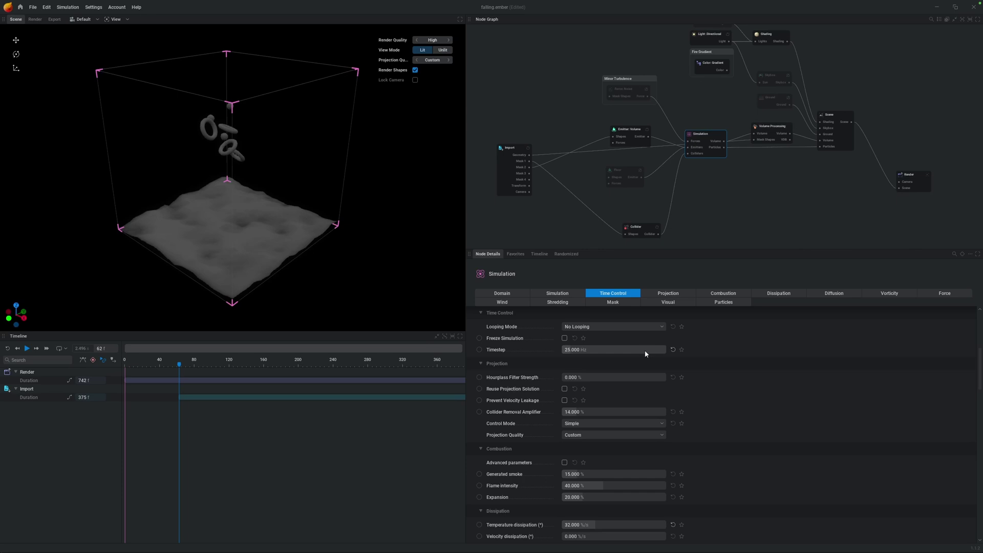
drag(641, 351, 750, 350)
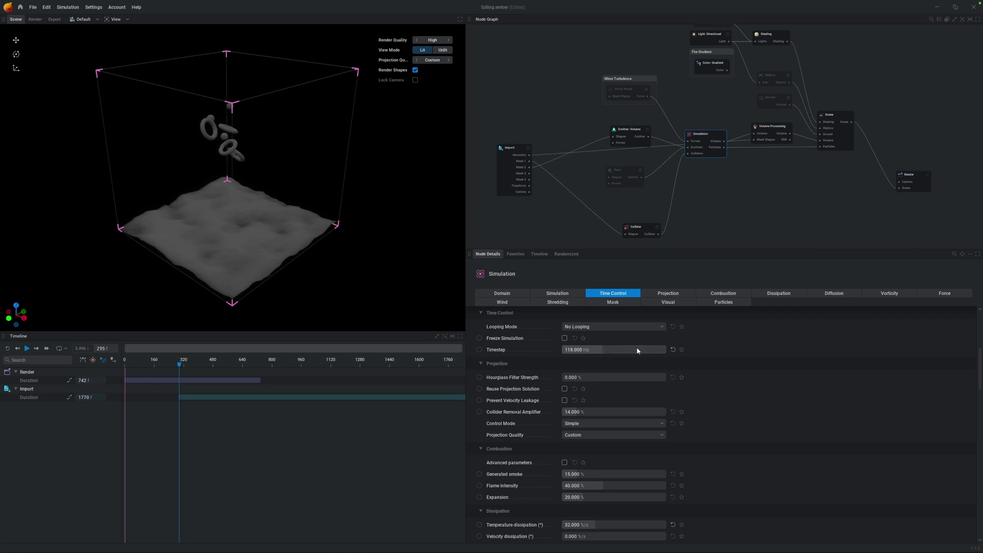
click(637, 350)
text(60)
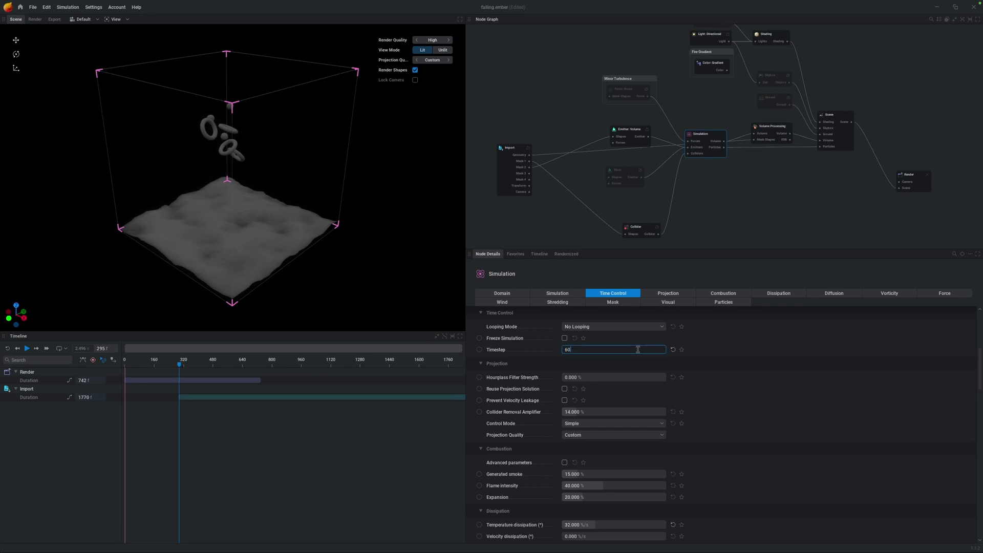
key(Return)
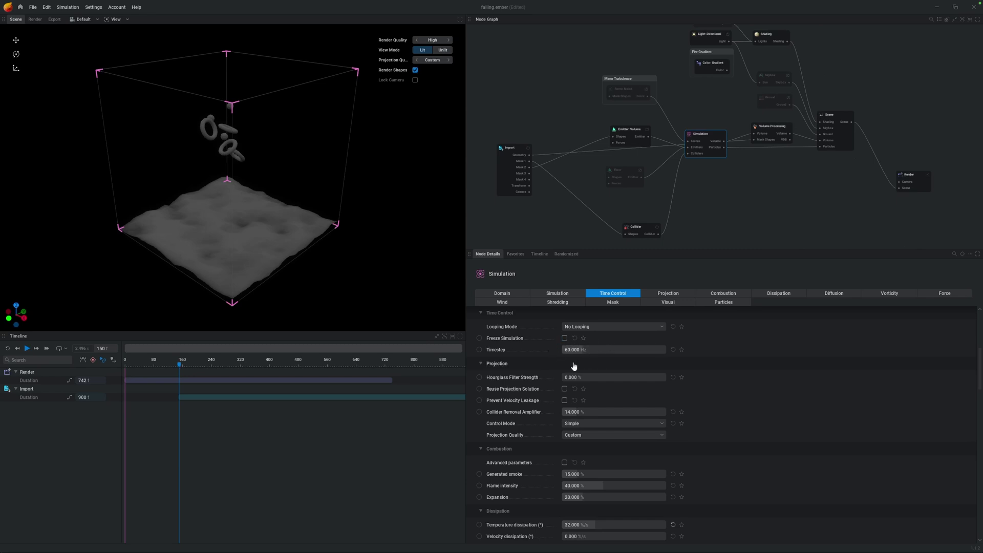
click(920, 188)
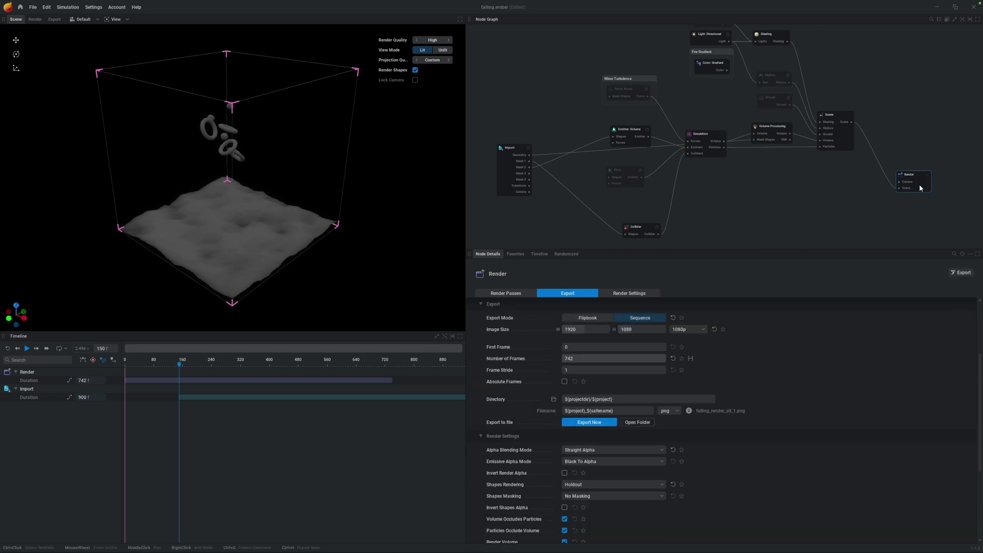
Enable Override FPS on the Import node and set its FPS to 30
click(509, 173)
click(599, 136)
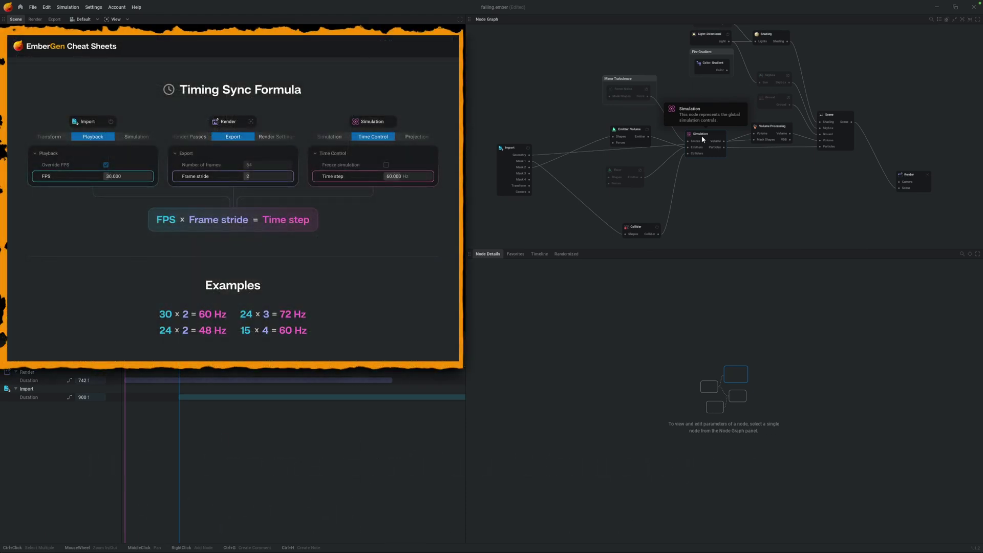
click(505, 163)
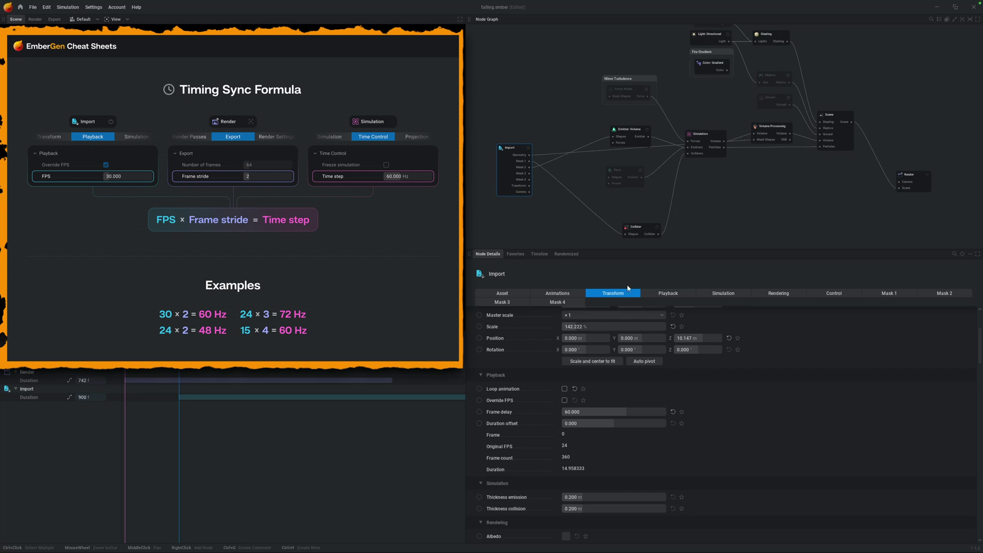
click(565, 401)
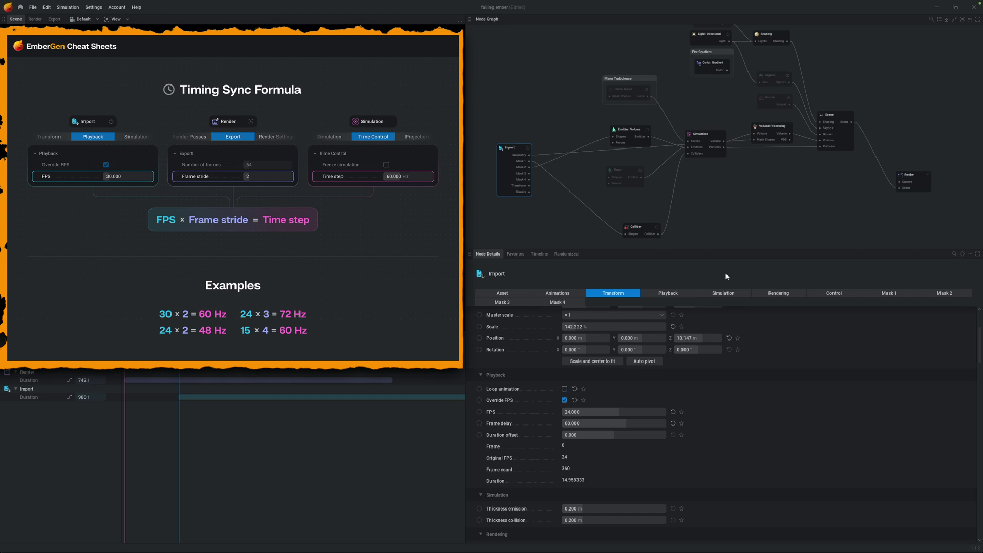
click(924, 184)
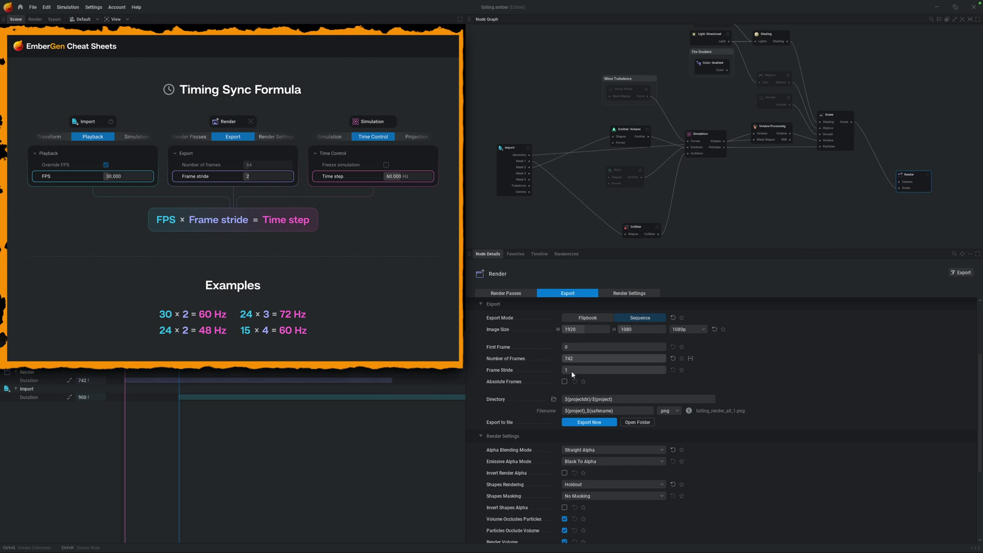
click(712, 137)
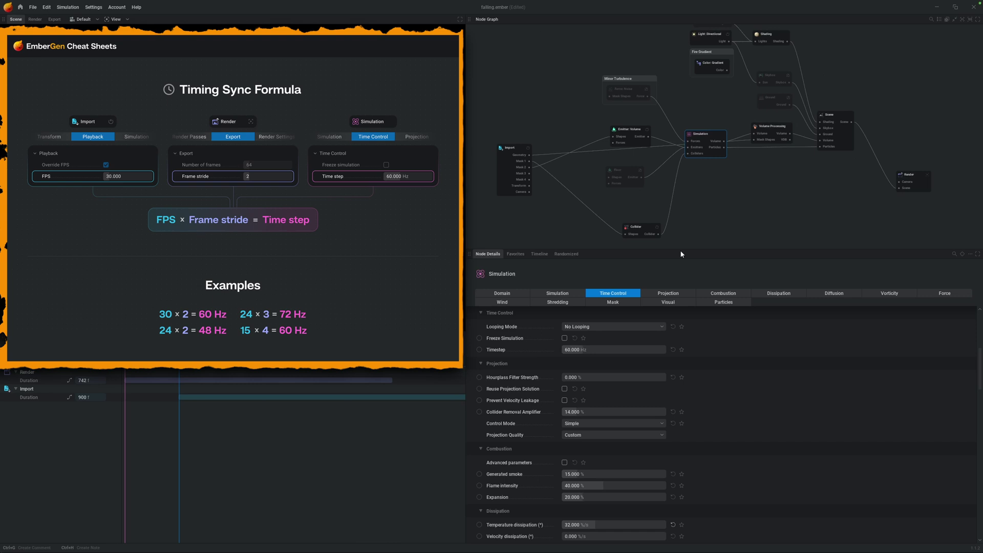
click(514, 178)
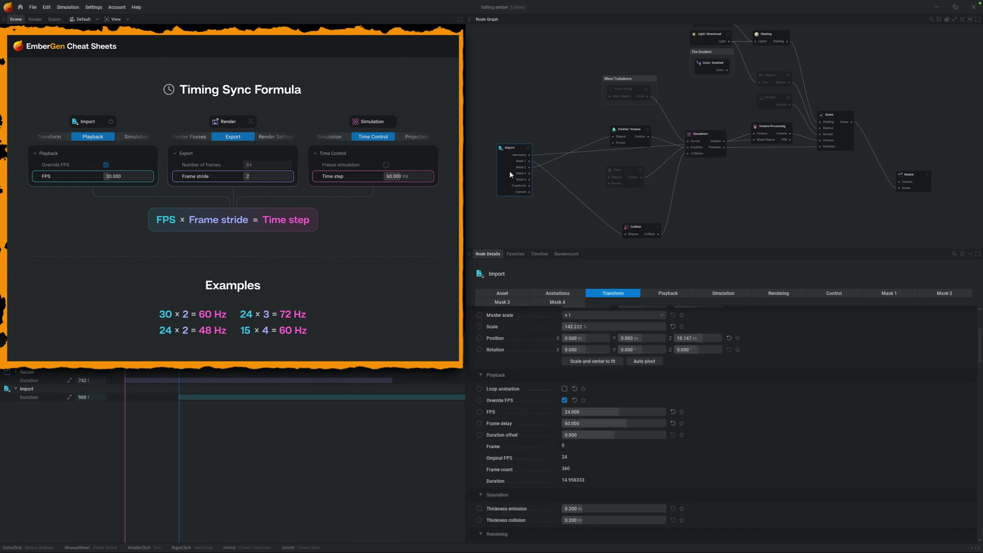
double_click(632, 412)
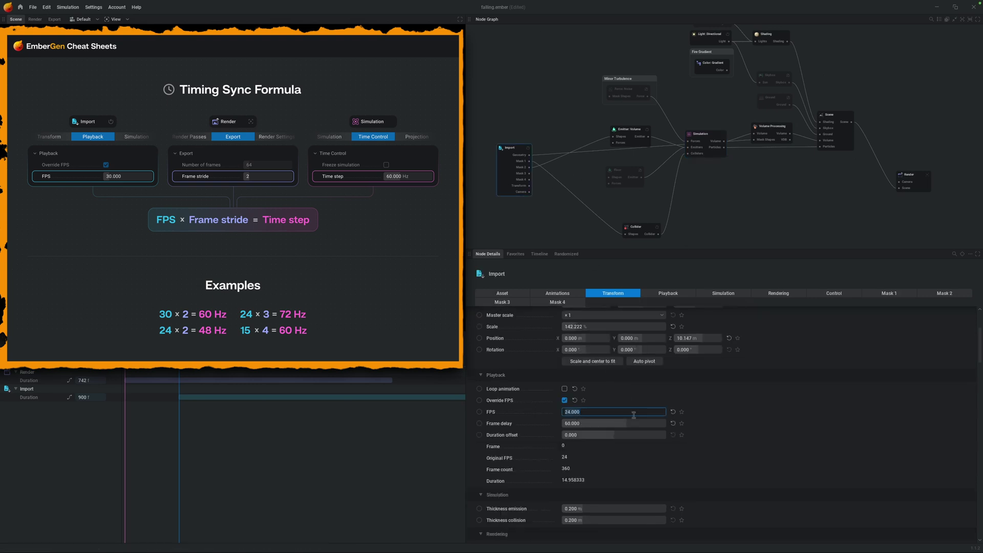
text(30)
key(Return)
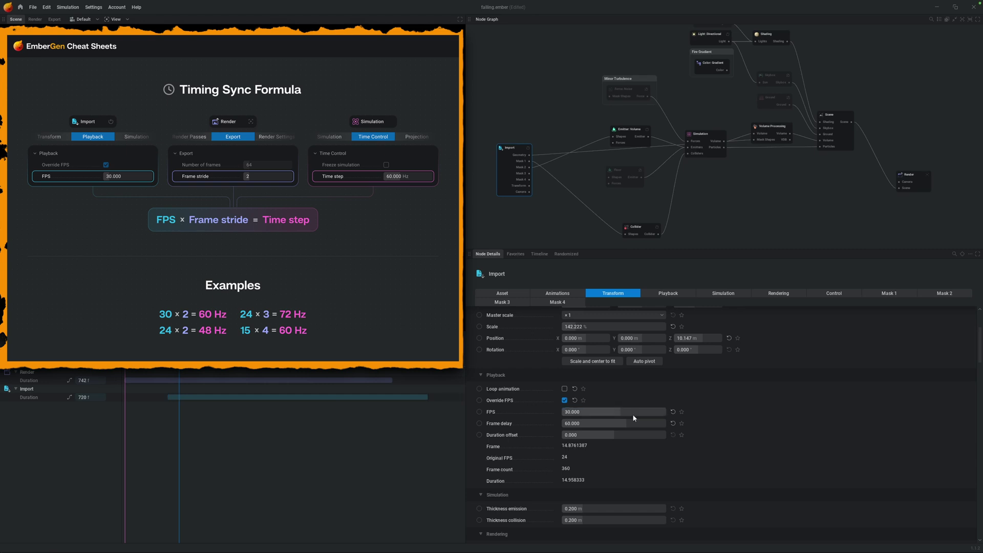
Set the Render node's Export Frame Stride to 2
click(706, 132)
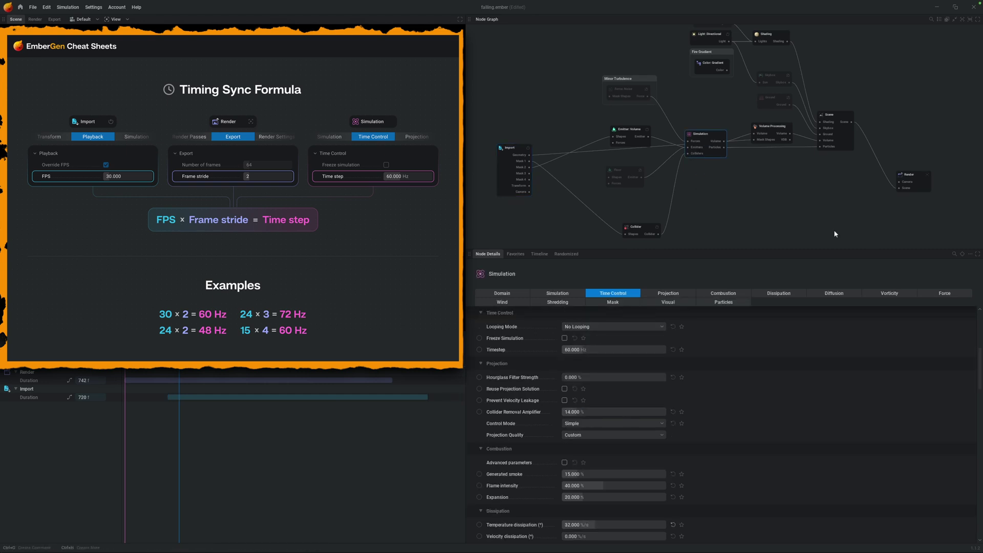
click(914, 180)
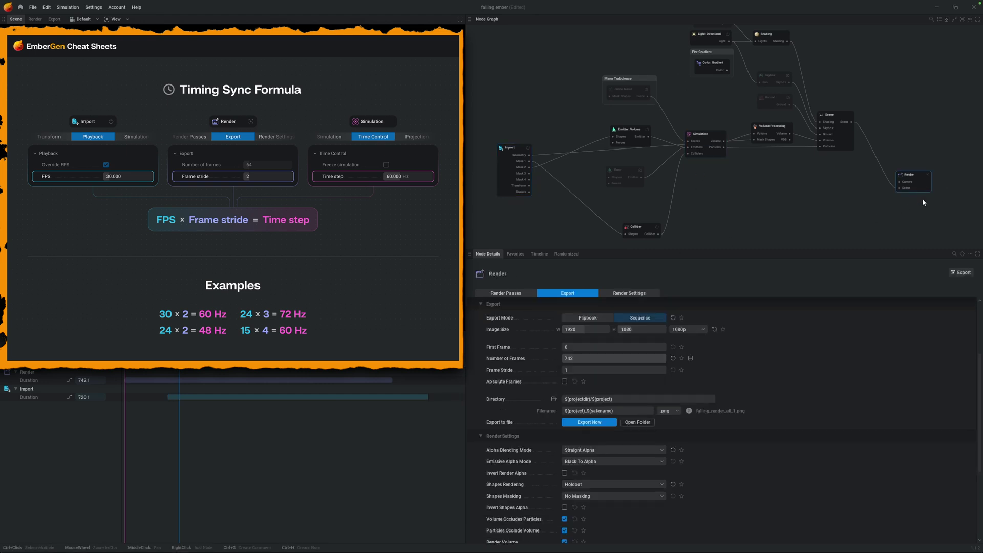
click(595, 370)
Commit a frame stride of 2, then set the Simulation node's timestep to 72 Hz
text(2)
key(Return)
click(706, 134)
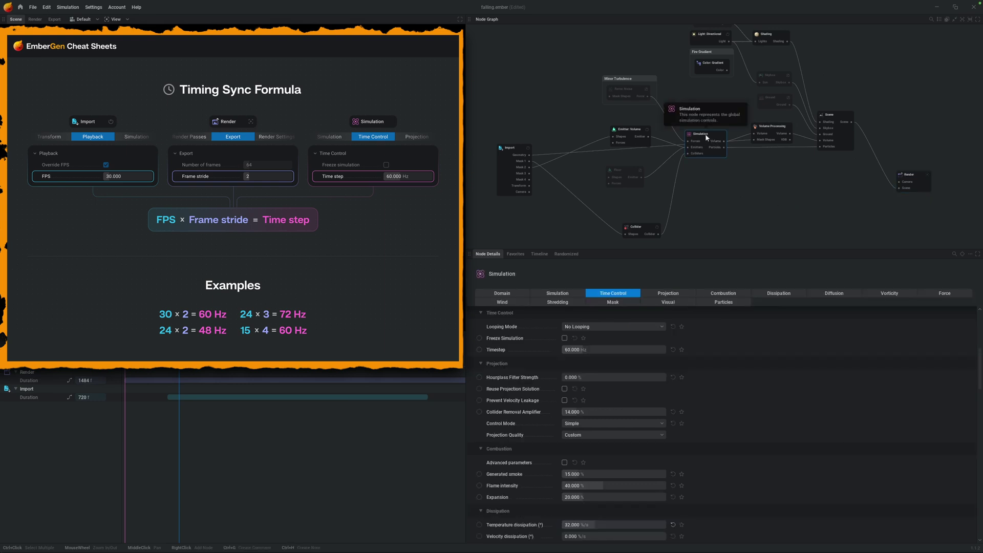
double_click(638, 349)
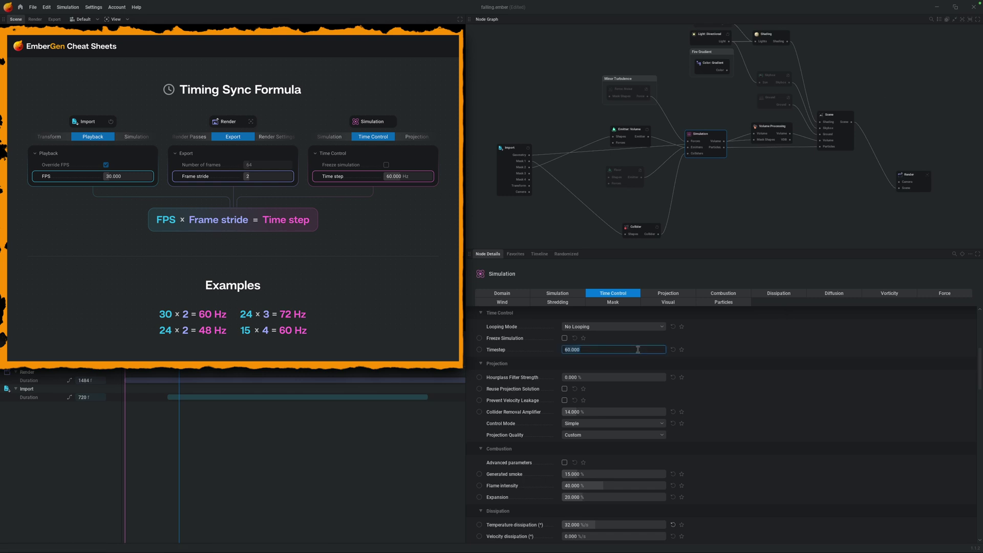
key(Return)
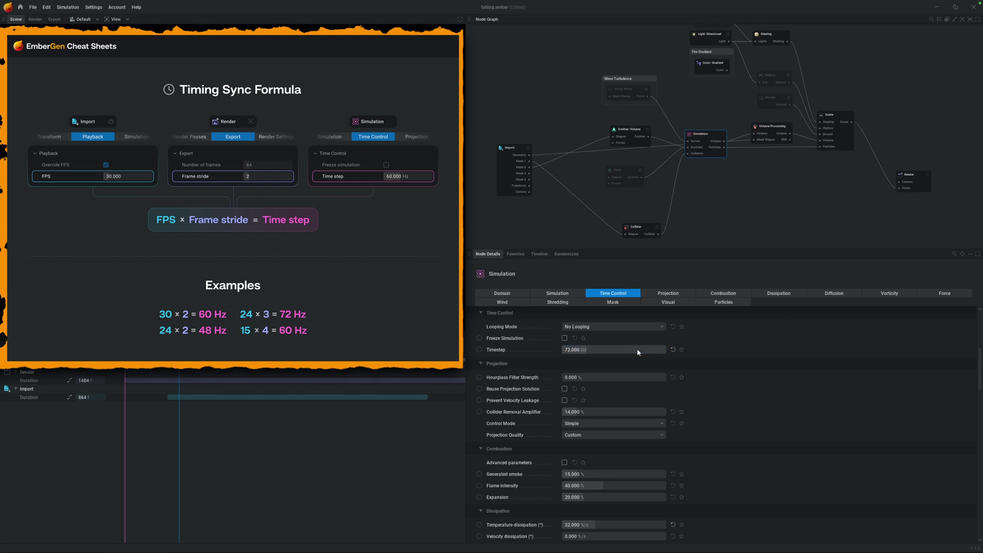
Set the Import node's FPS to 24
click(500, 171)
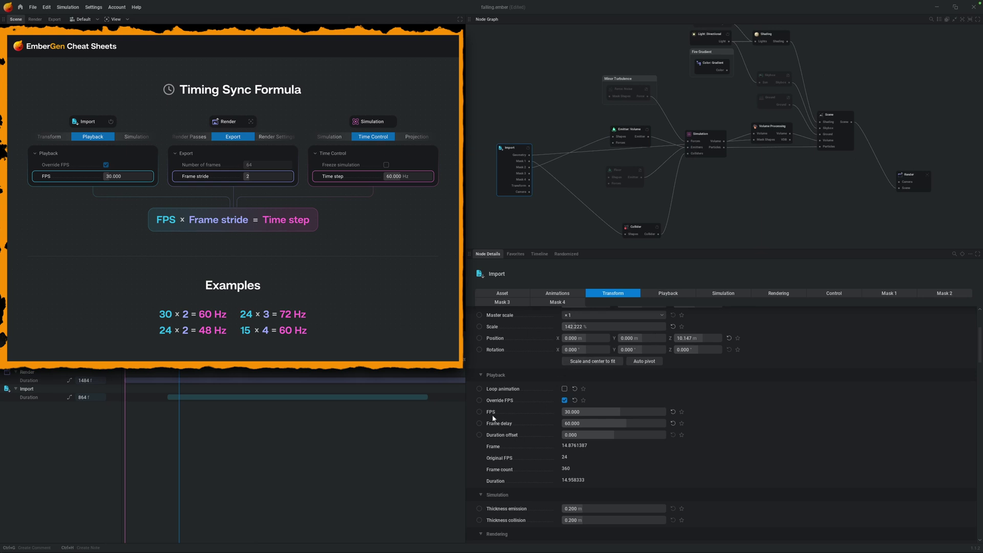
double_click(594, 412)
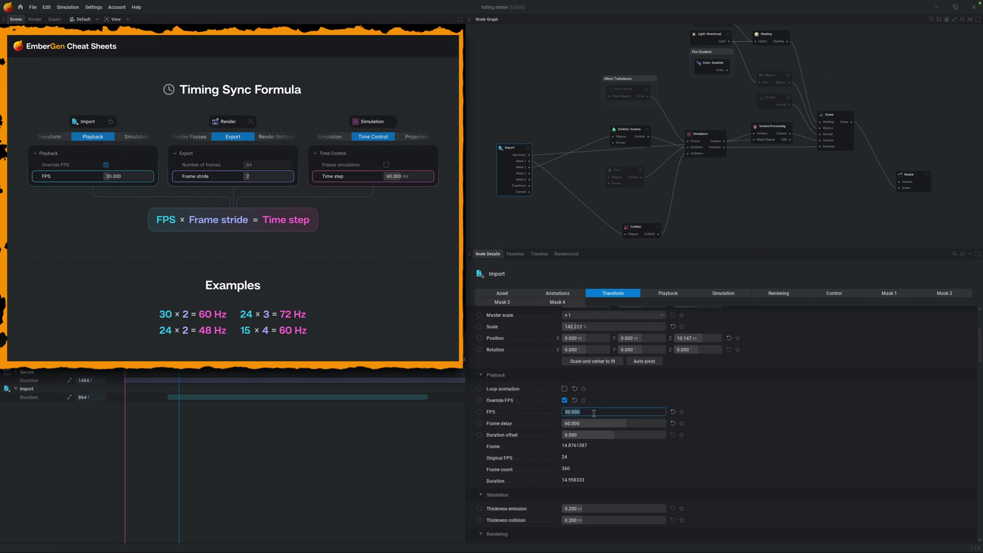
text(24)
key(Return)
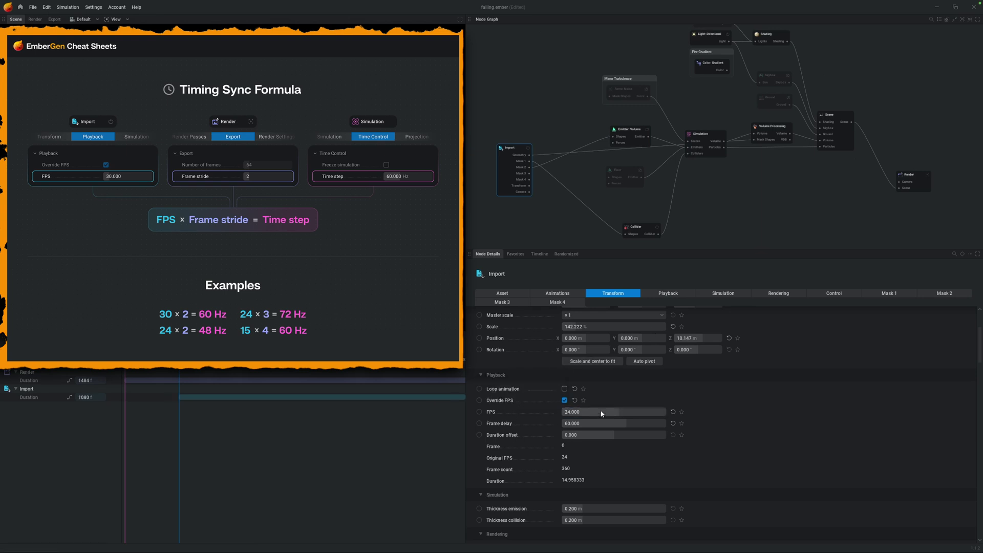
Set the Render node's frame stride to 3, then return to the Import node settings
click(922, 181)
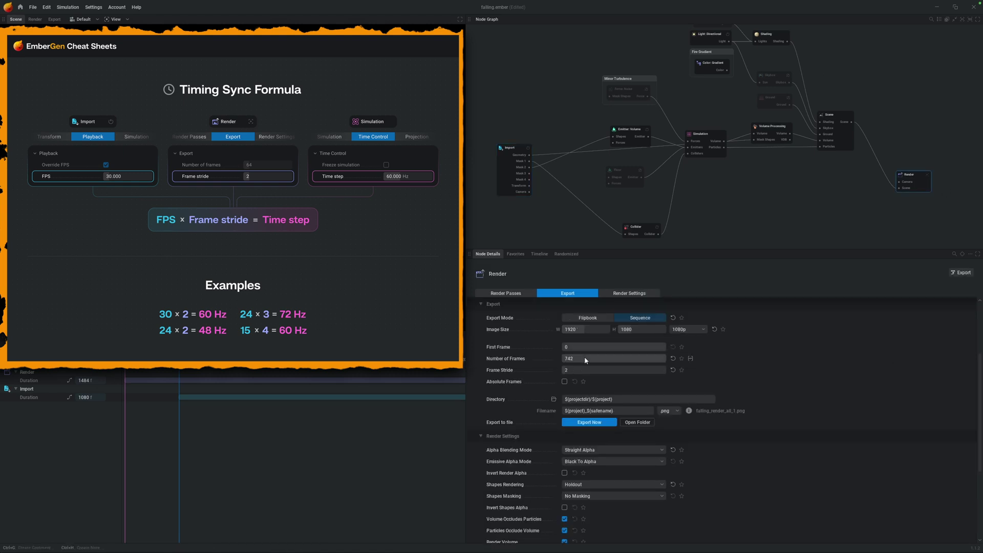
double_click(575, 371)
key(Return)
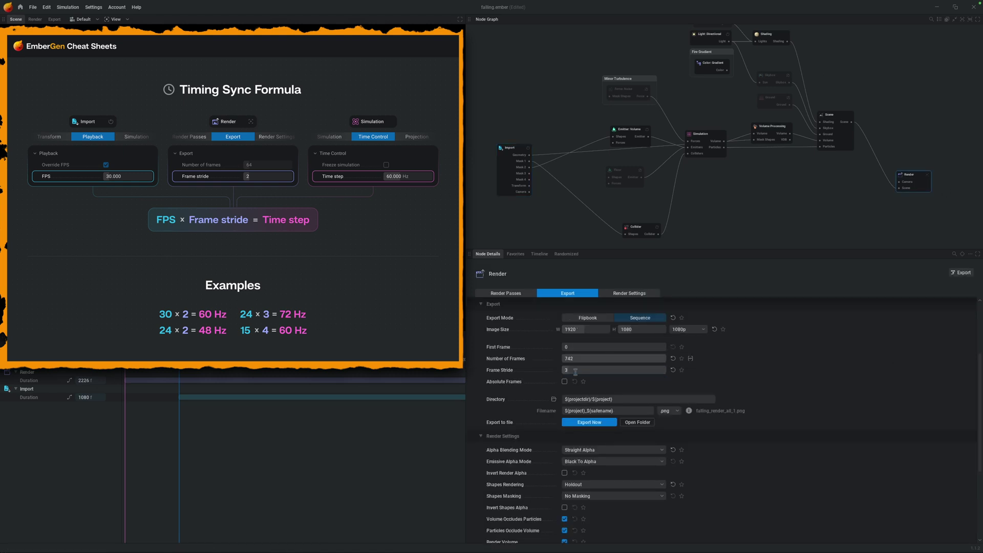
click(848, 172)
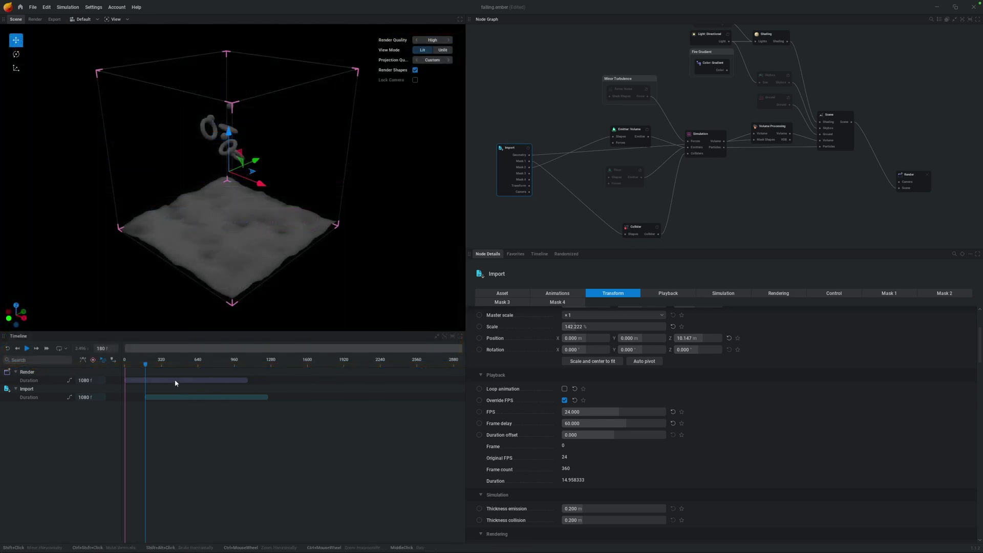
Drag the Render Duration bar right to line up with the Import Duration bar
drag(176, 382, 188, 383)
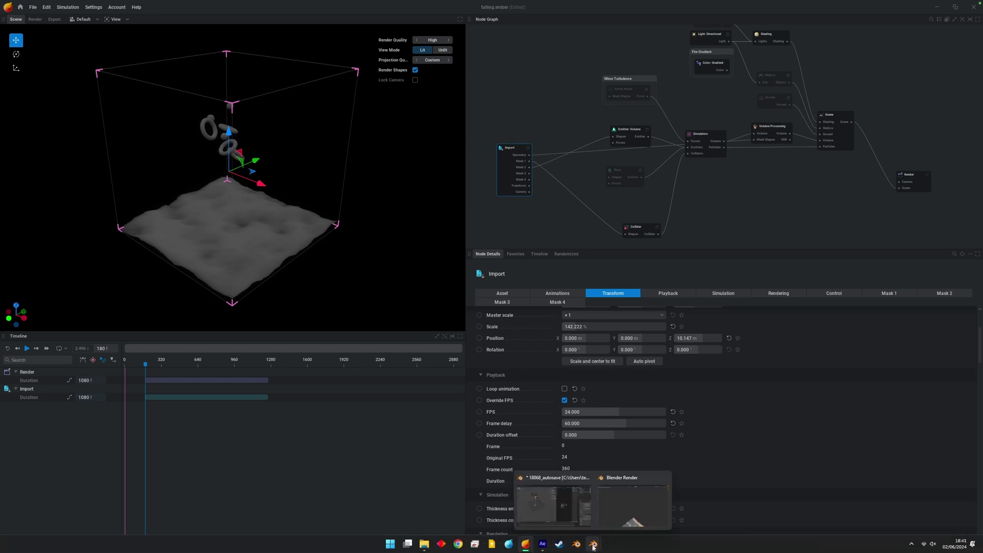
In Blender, play the rendered backplate via Render > View Animation, then close the player
mouse_move(593, 544)
click(553, 495)
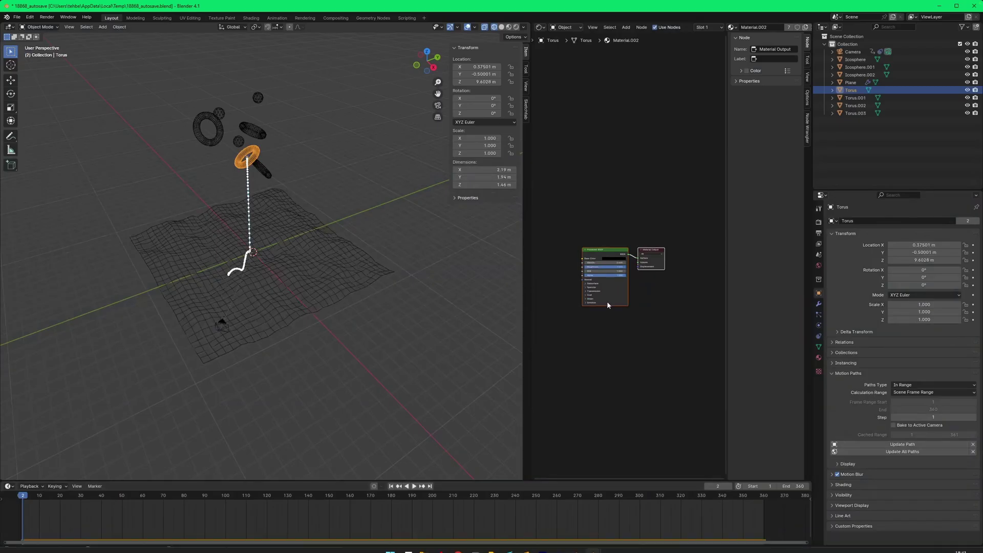
click(46, 16)
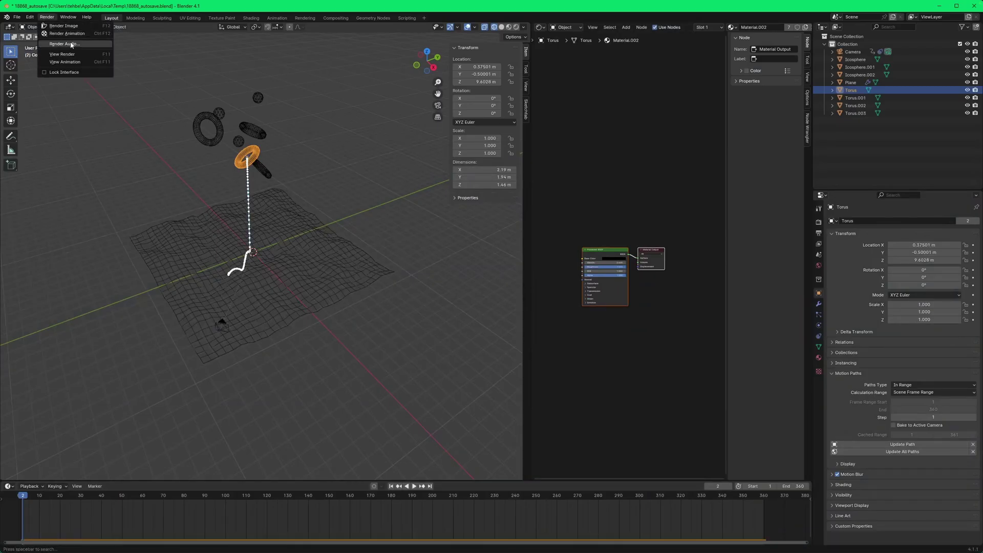
click(72, 64)
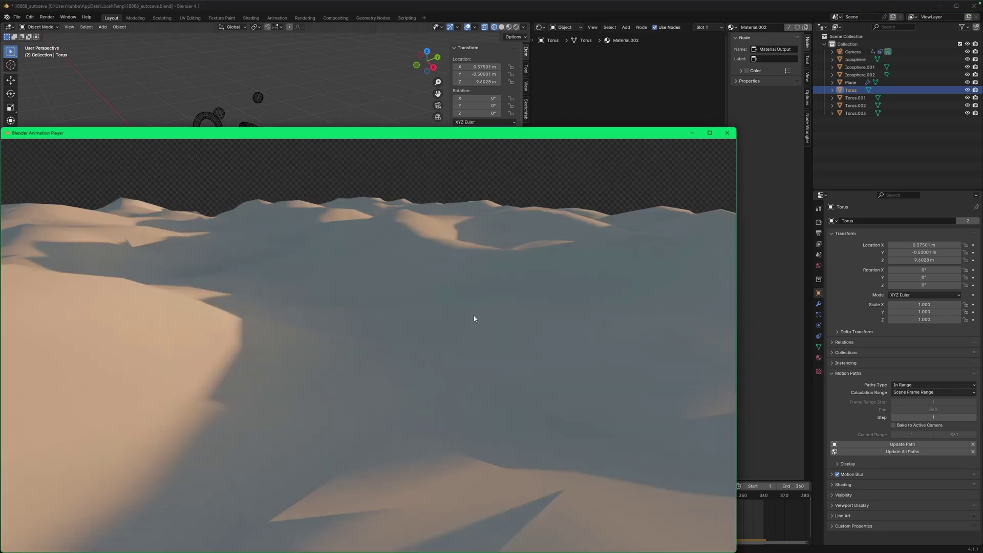
drag(442, 135, 523, 78)
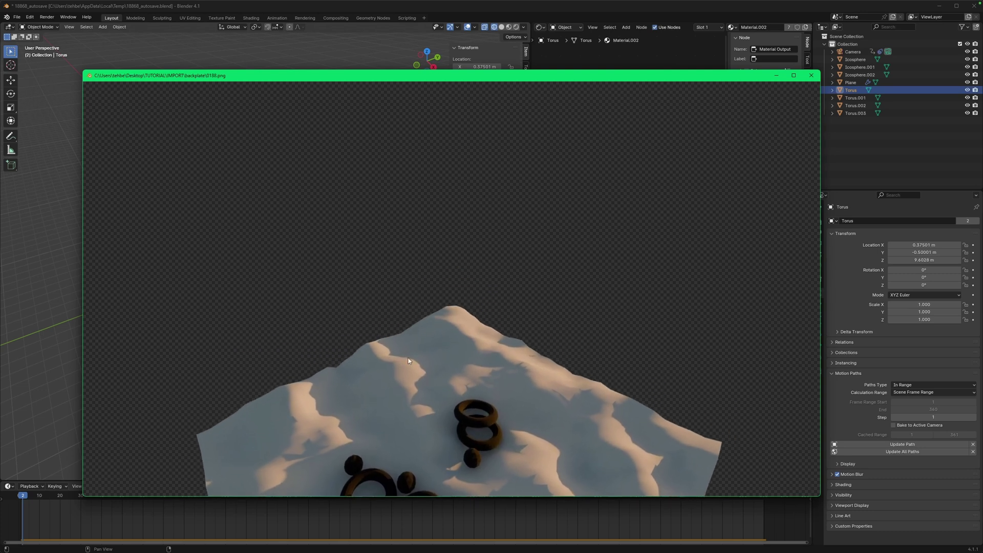
click(812, 76)
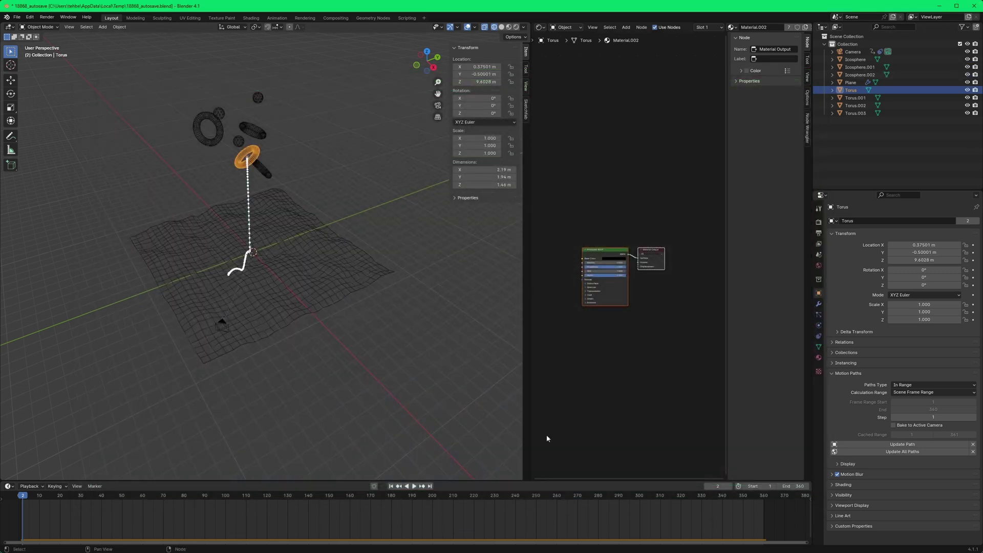
In After Effects, select the [0001-0360].png backplate layer and scrub the timeline to preview frames
click(542, 544)
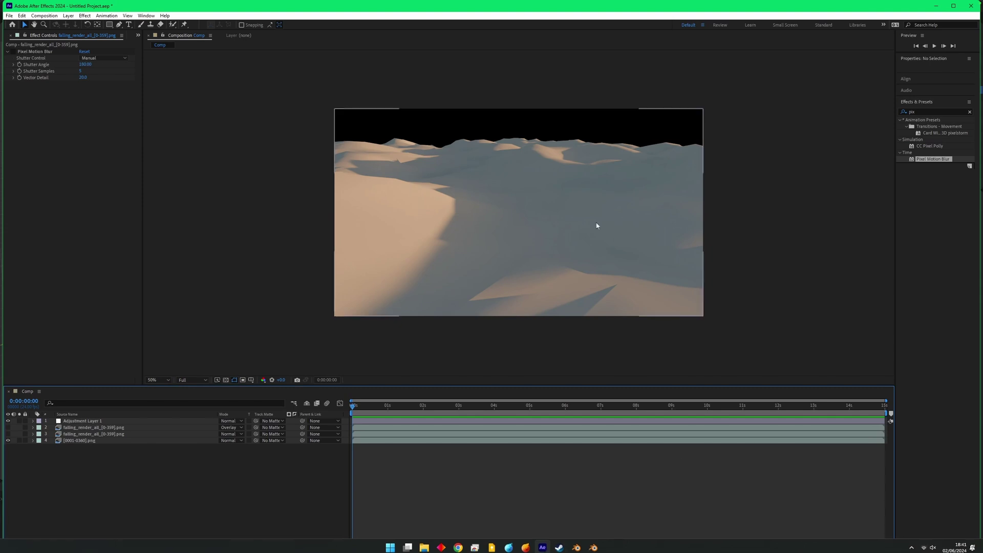
click(80, 441)
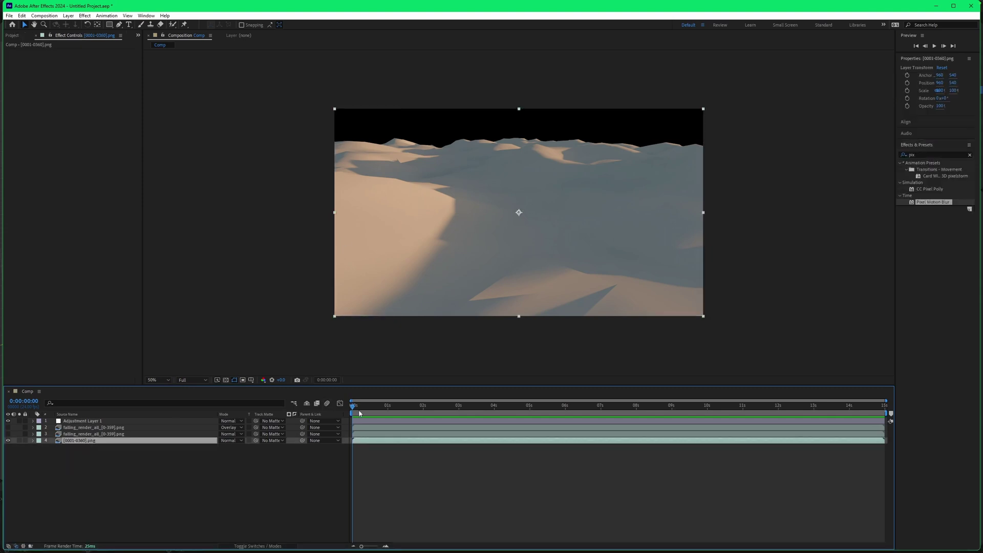
drag(358, 409, 527, 500)
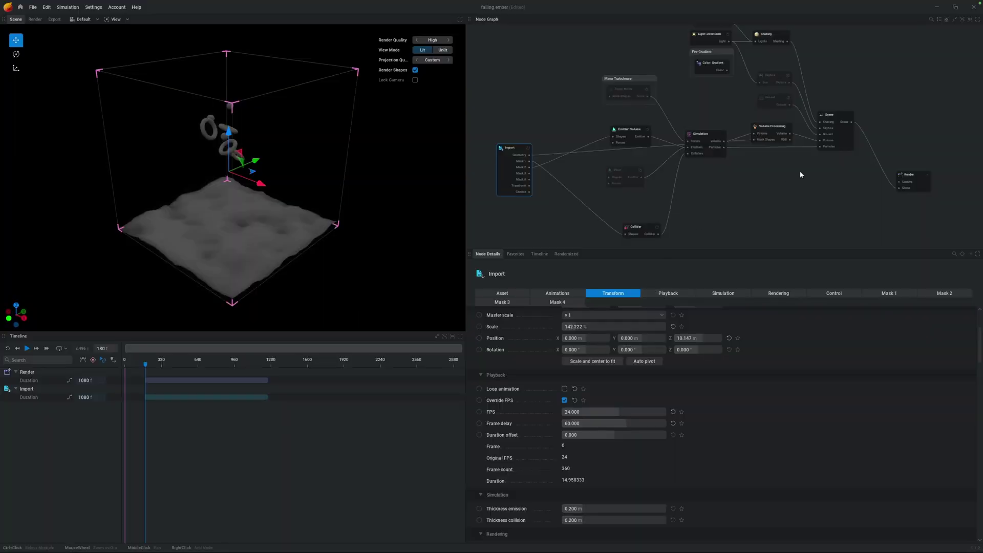
Inspect the Simulation, Import and Render nodes, revealing the Render view's missing-camera warning
click(705, 146)
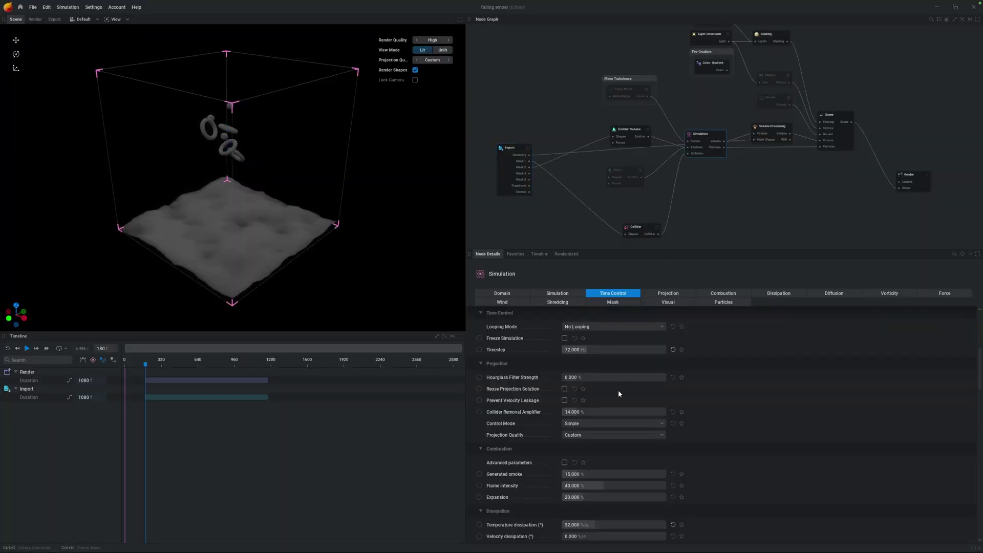
click(507, 167)
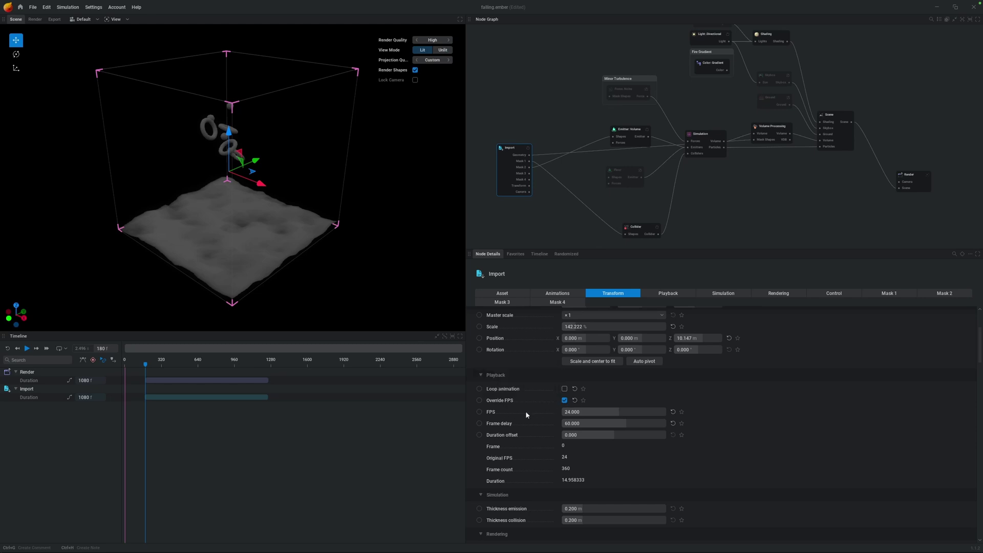
click(915, 188)
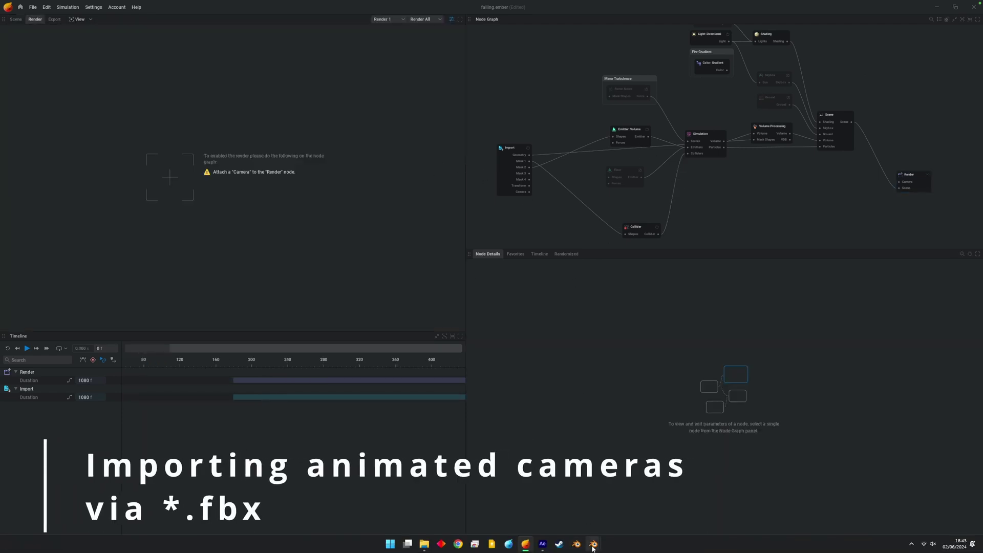
In Blender, select the scene camera and look through it with Numpad 0
mouse_move(594, 546)
click(562, 501)
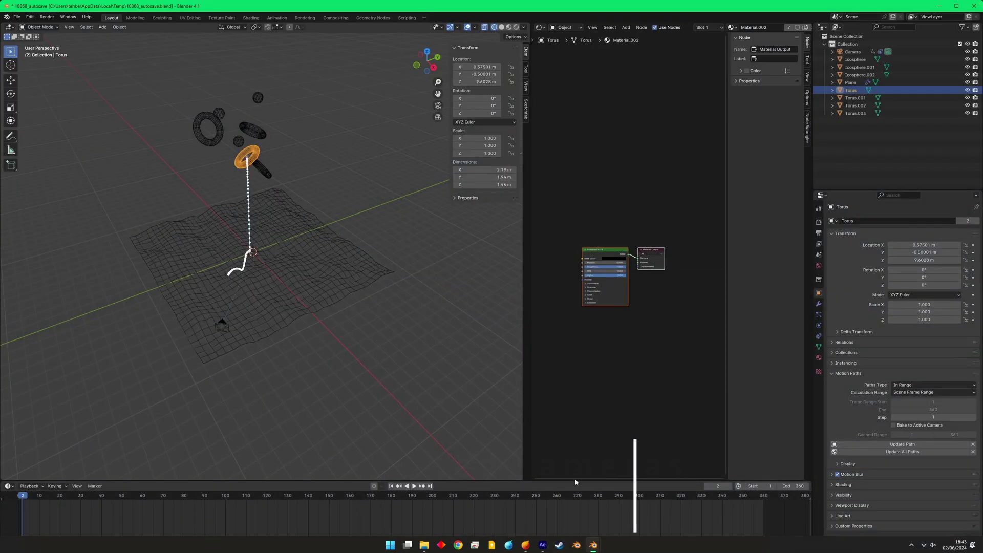
click(223, 325)
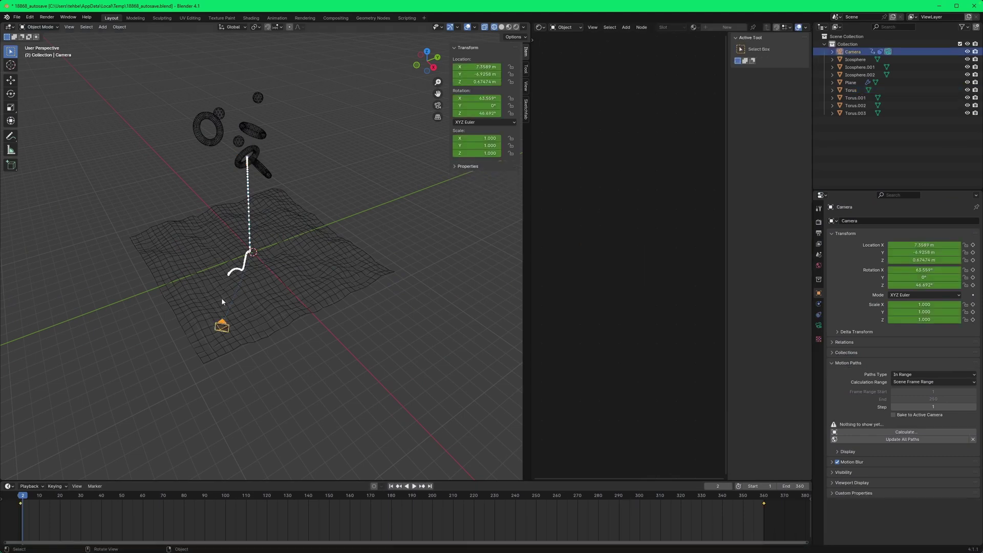
key(KP_0)
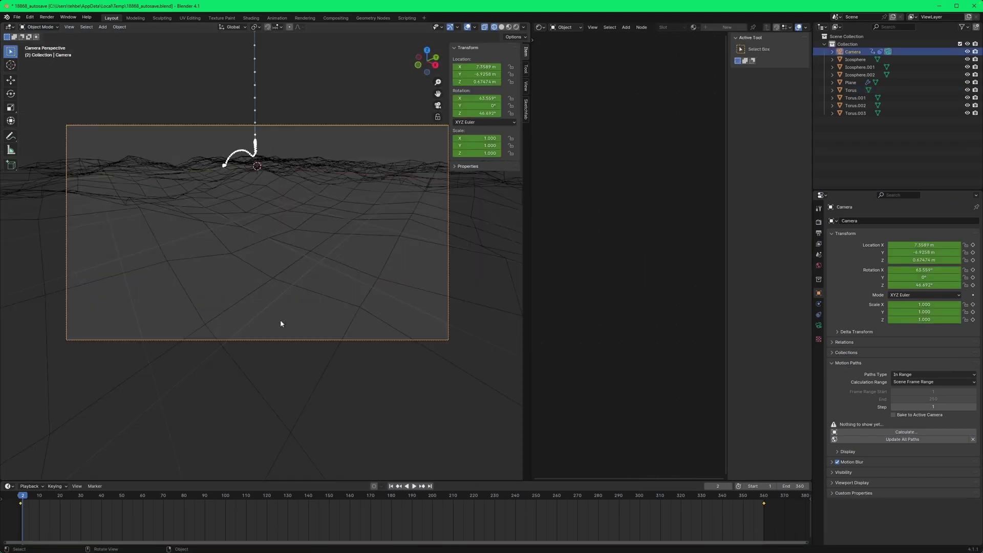
Move the leftover animation player aside, refocus the main Blender window, and return to EmberGen
click(74, 16)
click(71, 64)
drag(393, 139, 529, 133)
click(558, 107)
mouse_move(573, 551)
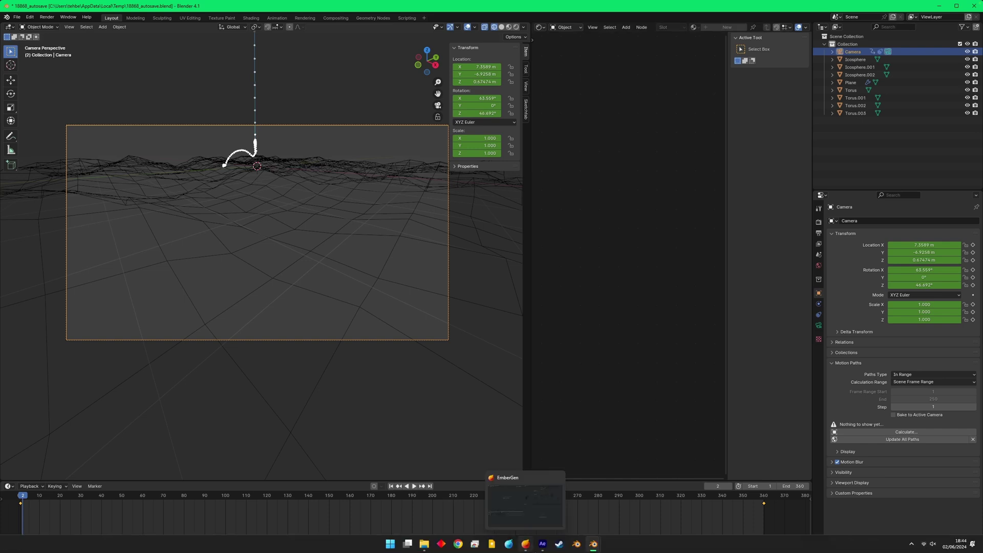
click(527, 546)
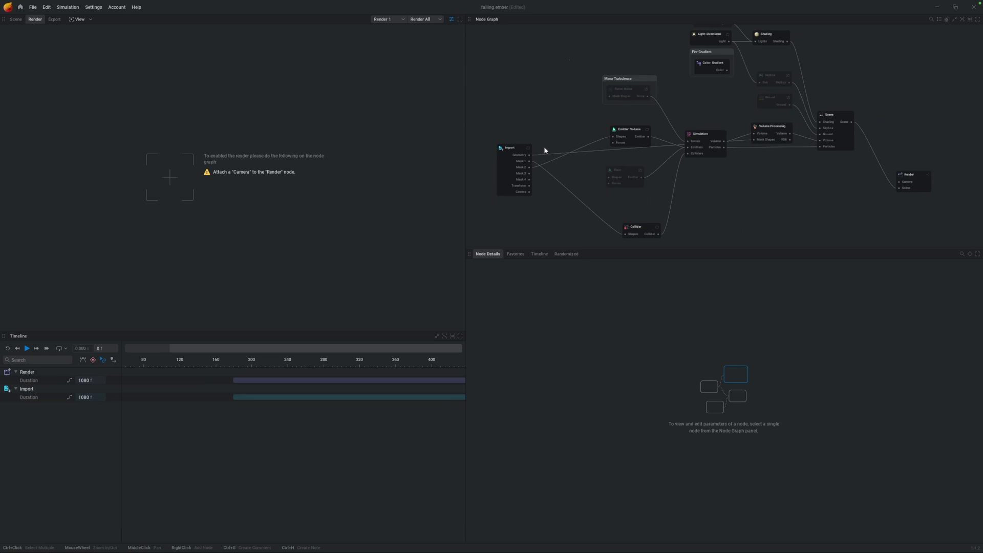
Create a Camera node linked from the Import node's Camera output and select it for editing
click(513, 173)
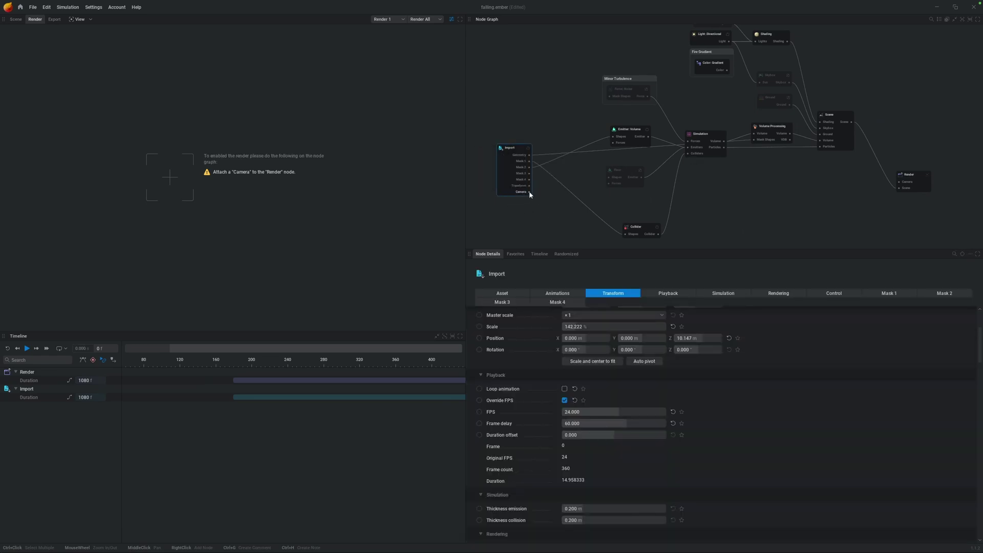
drag(530, 192, 898, 183)
click(757, 212)
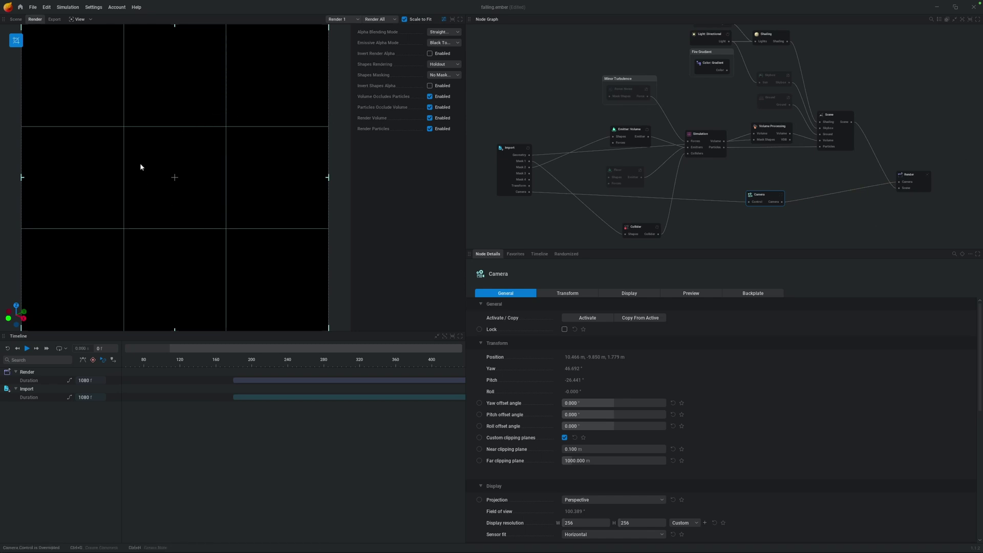
click(846, 220)
click(762, 201)
click(588, 523)
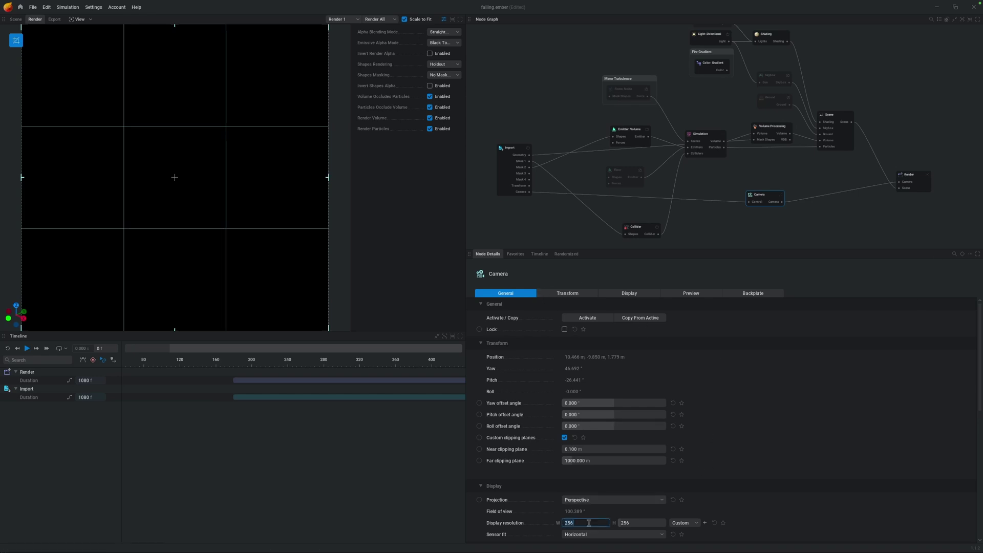
Set the camera's display resolution to 1920 × 1080
text(1920)
key(Tab)
text(1080)
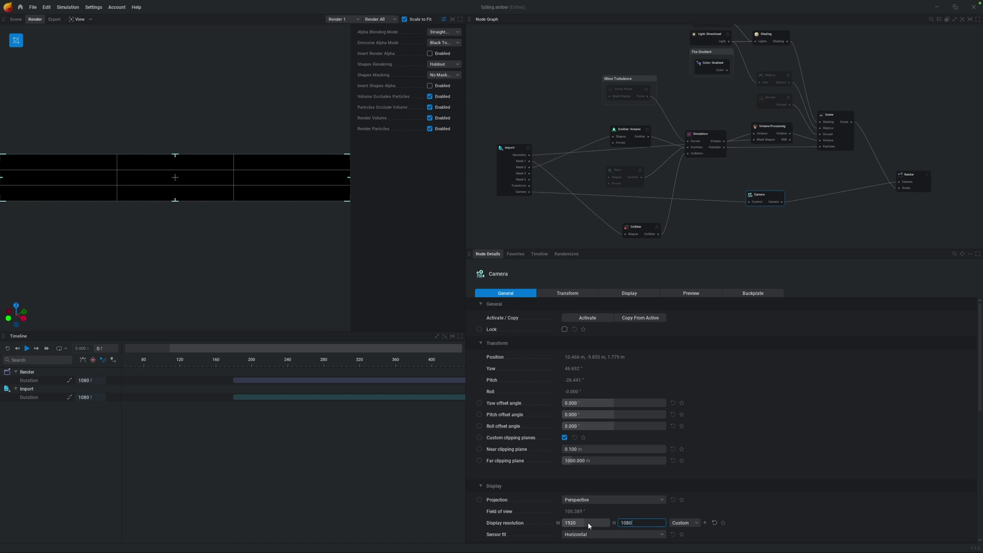
key(Return)
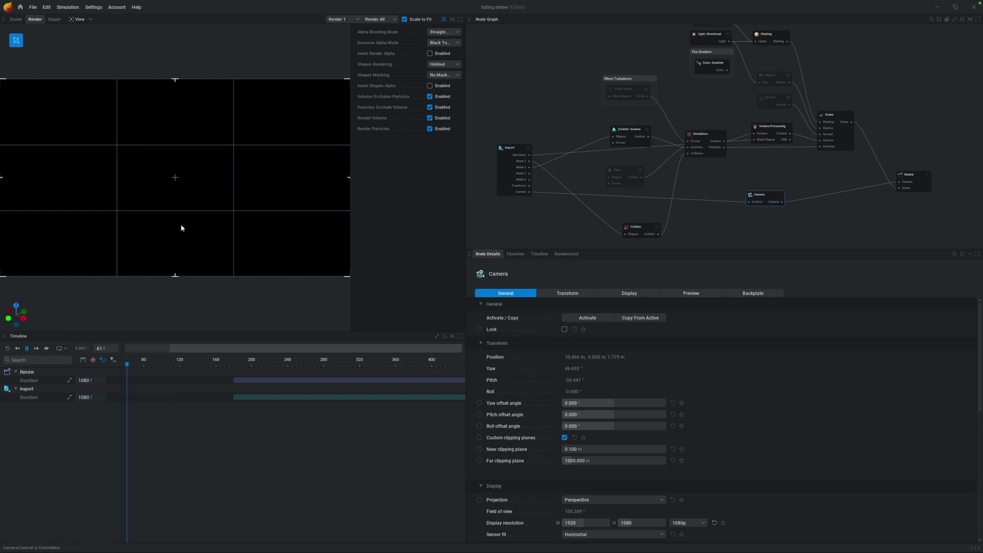
Play the fire simulation through the camera, then stop to inspect the burning tori
ctrl+scroll(303, 426, down, 2)
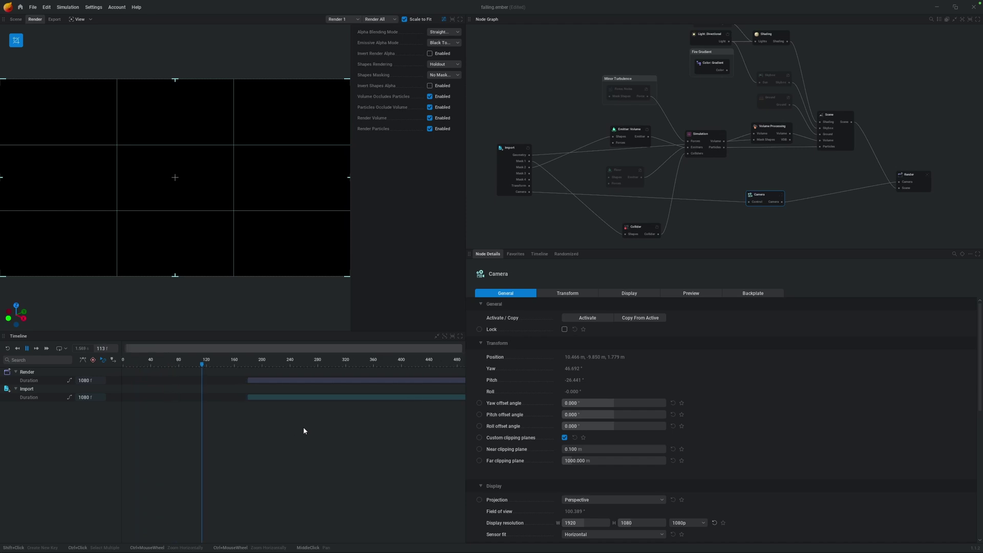
ctrl+scroll(392, 419, down, 3)
click(404, 420)
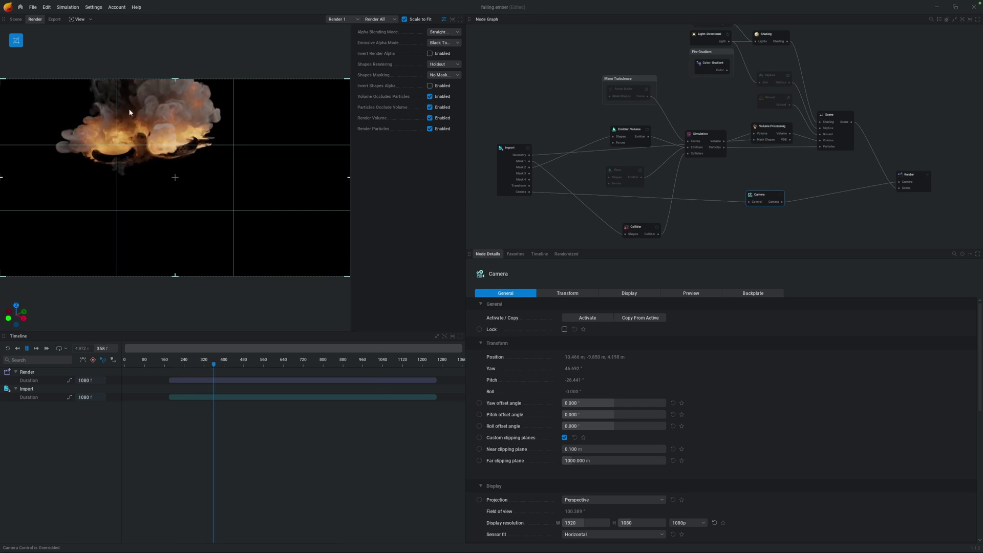
key(space)
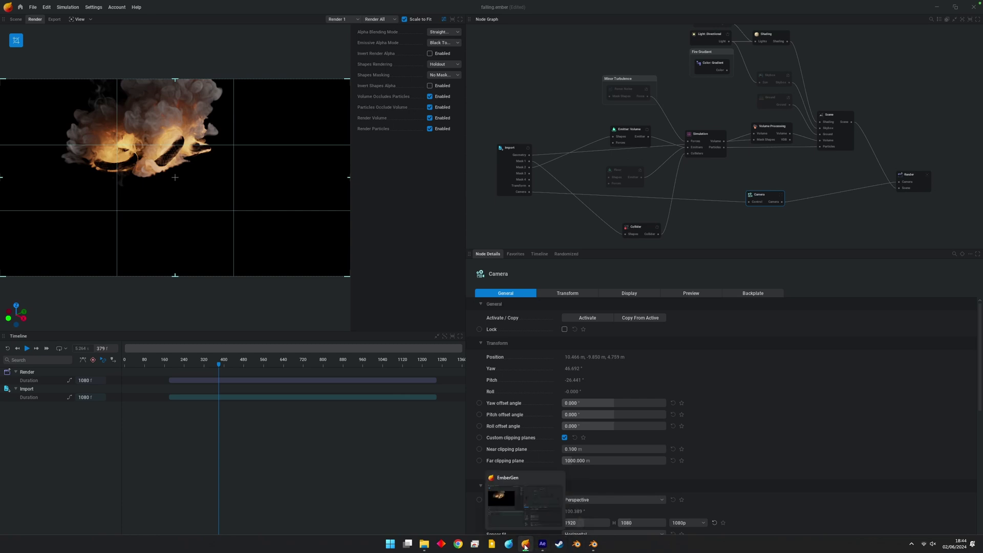
In Blender, play and then stop the falling tori animation in camera view
mouse_move(595, 545)
click(553, 505)
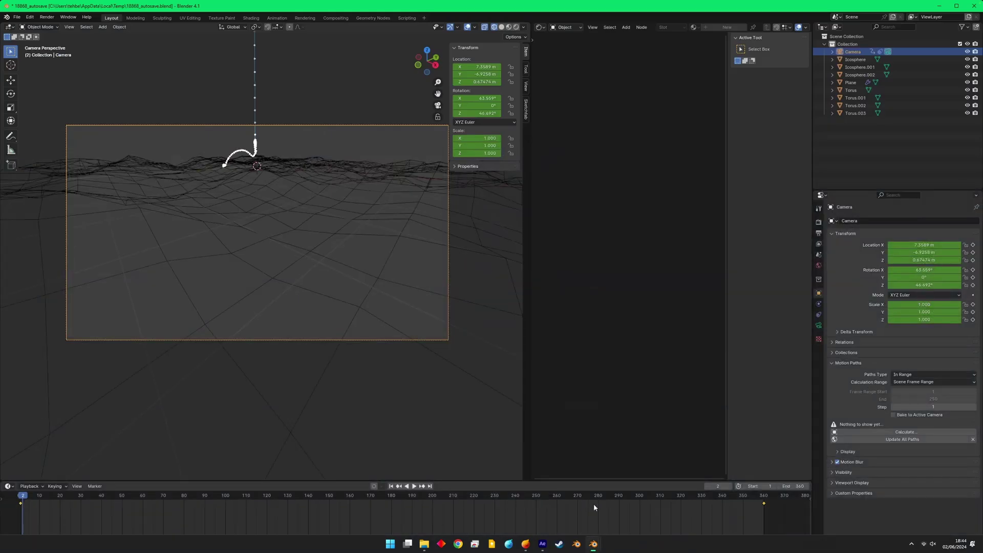
key(space)
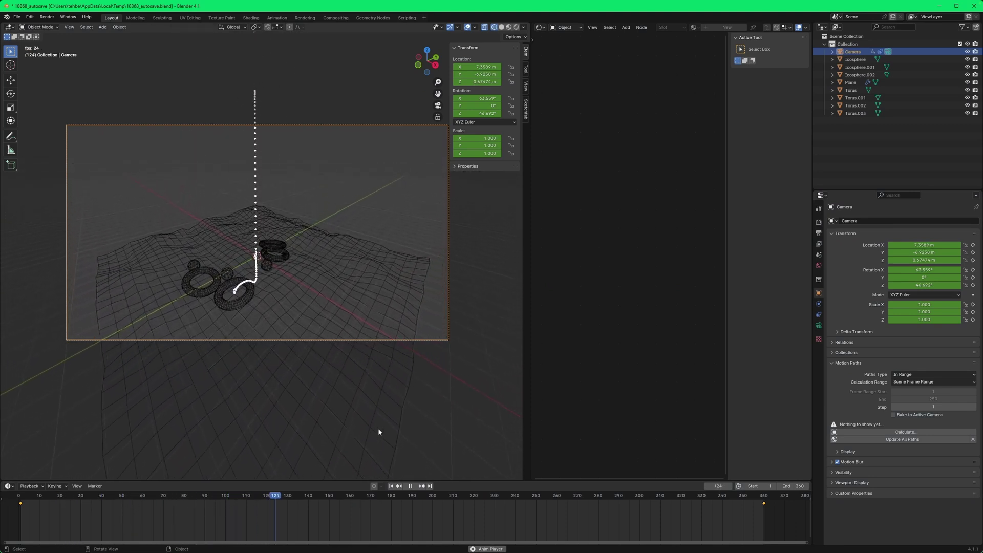
key(space)
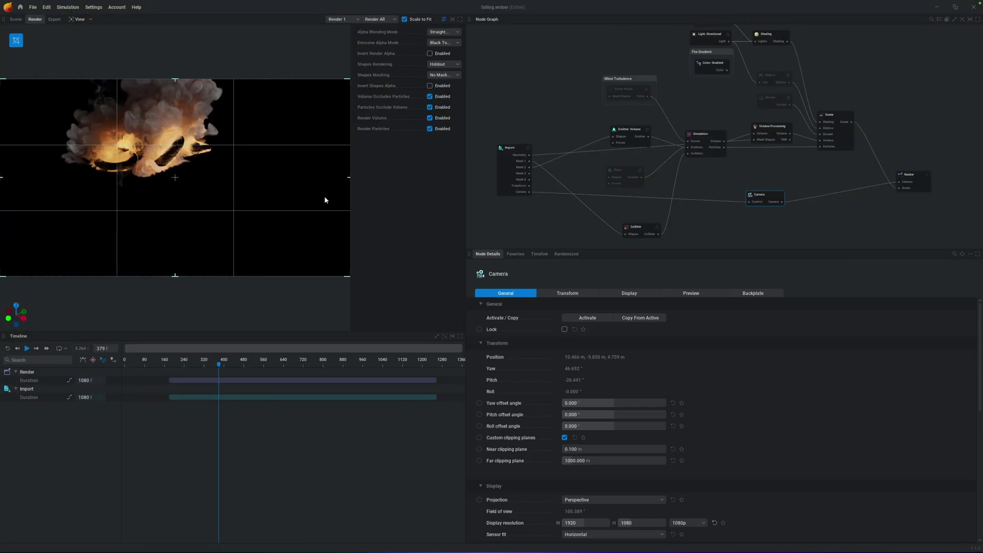
Select the Render node and export the render as a .png image sequence
click(963, 235)
click(922, 186)
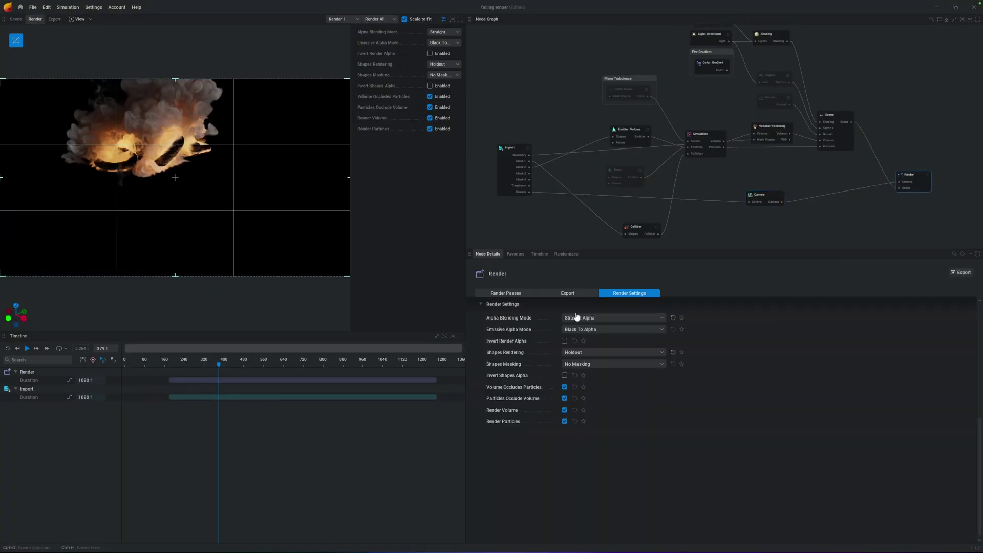
click(503, 293)
click(574, 292)
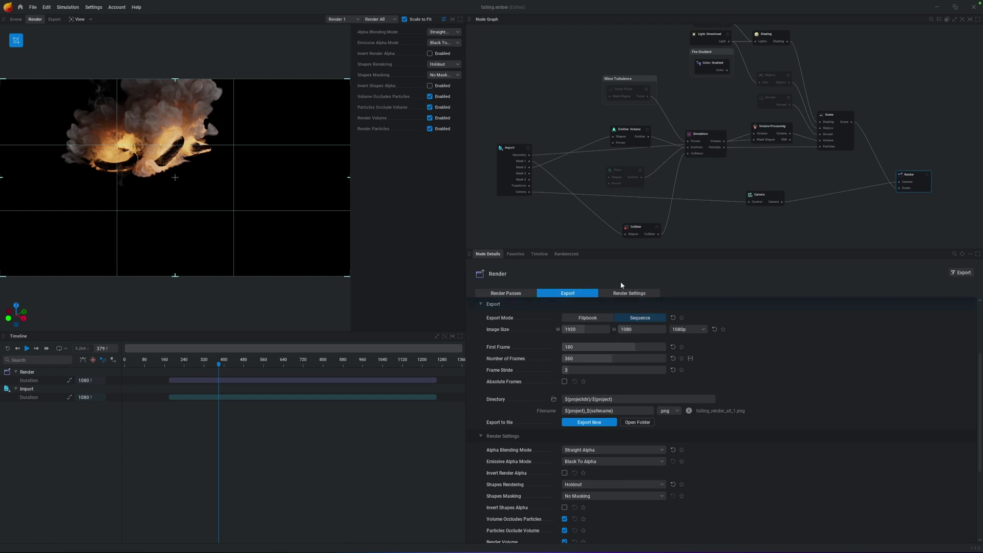
click(574, 424)
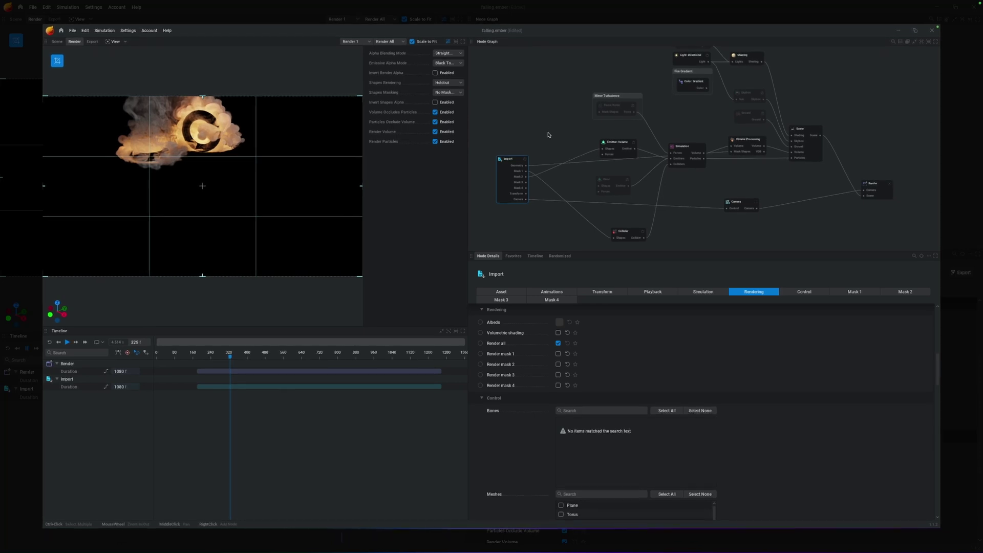
Enable Render all on the Import node and set the Render node's Shapes Rendering to Holdout
click(559, 344)
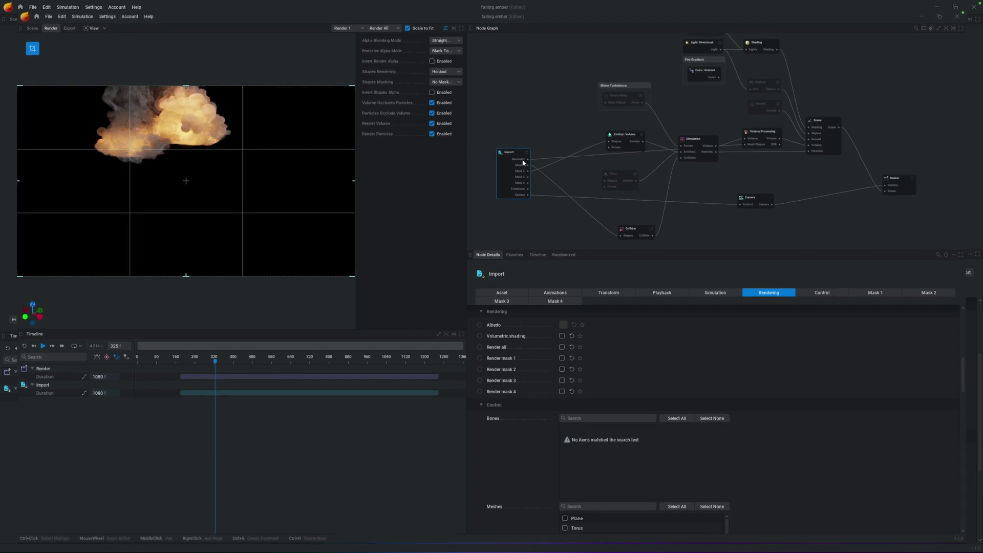
click(562, 347)
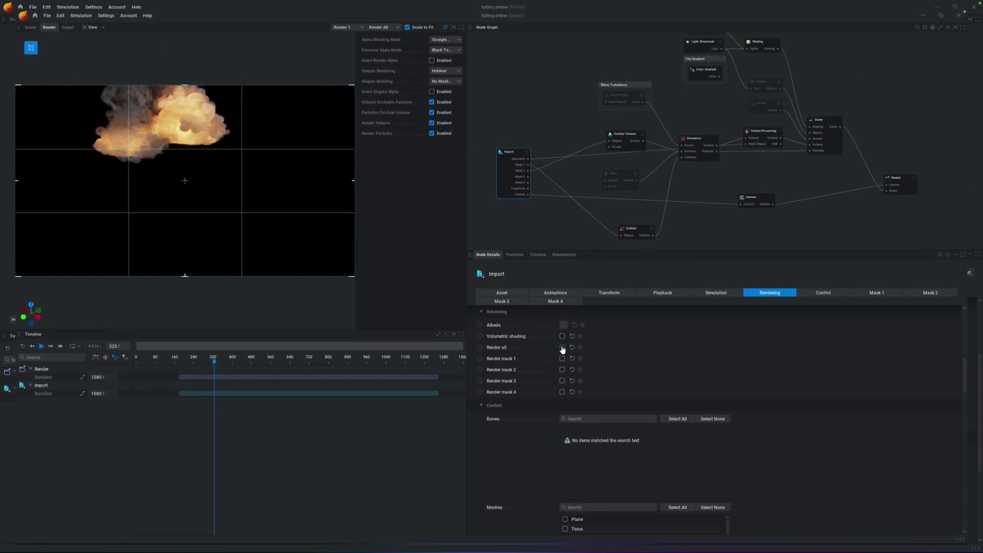
click(900, 183)
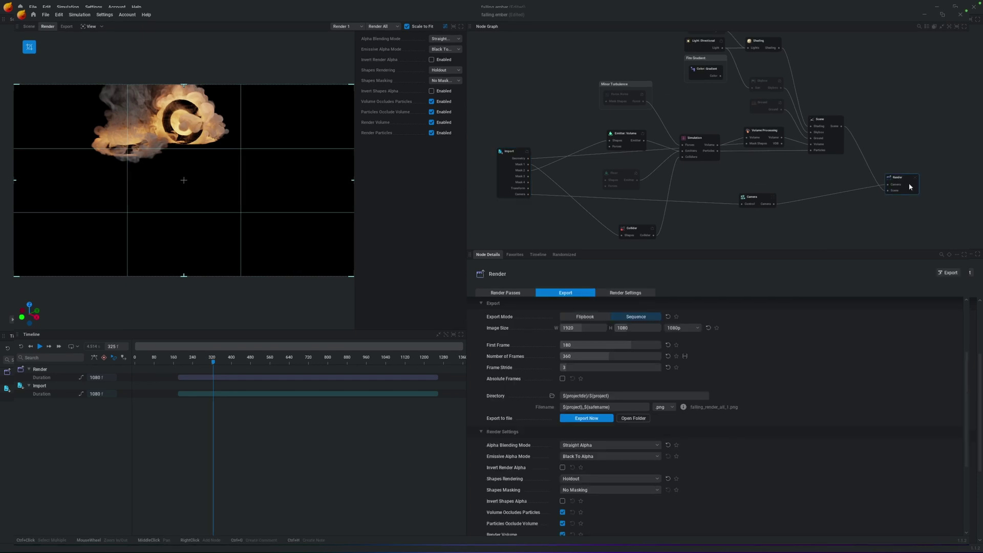
click(626, 292)
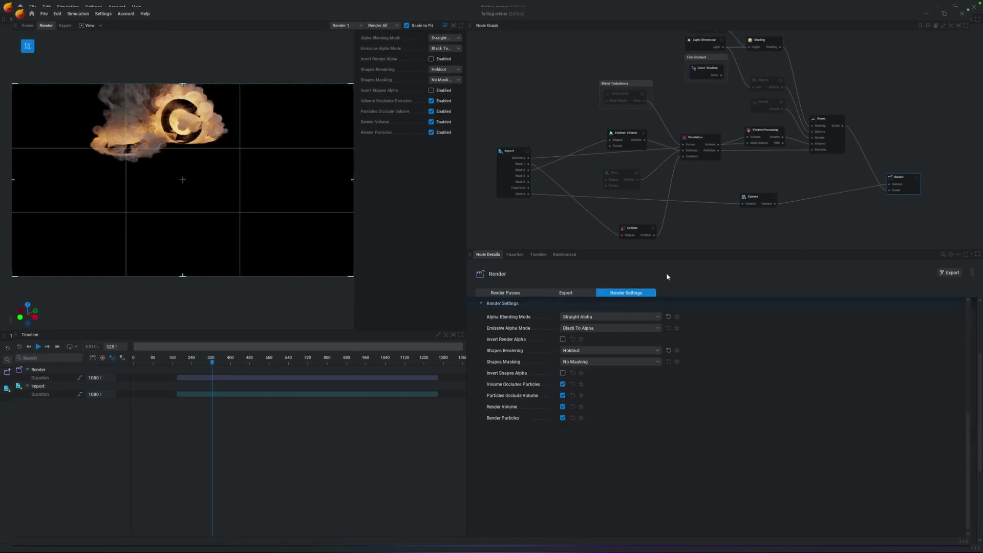
click(573, 350)
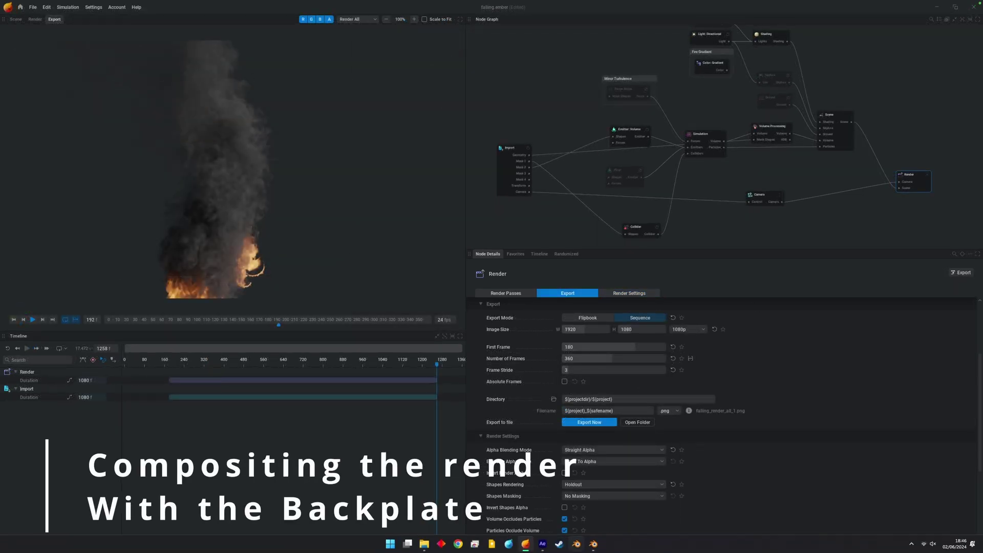
In After Effects, reload the updated falling_render_all footage from the Project panel
click(543, 545)
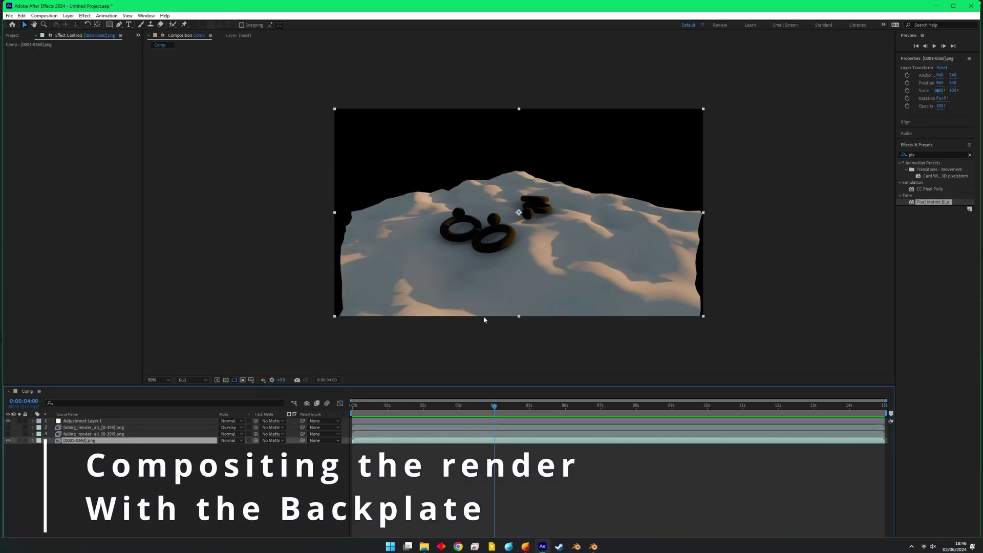
click(52, 480)
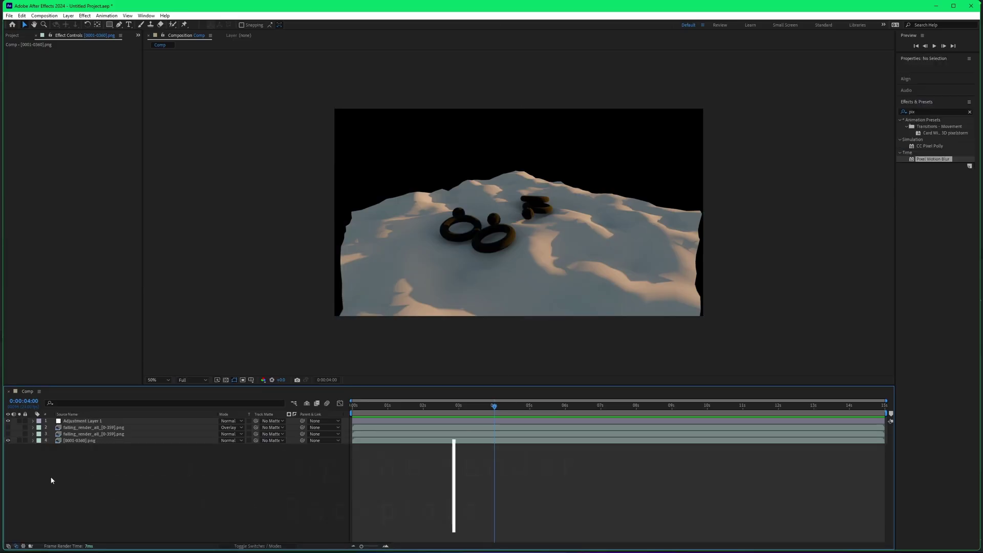
click(91, 433)
click(138, 35)
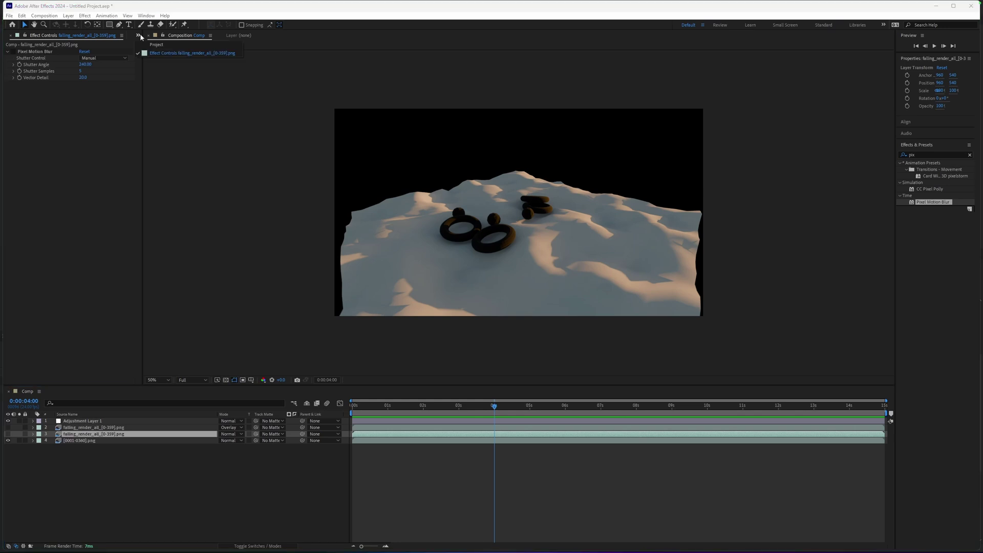
click(154, 45)
click(74, 197)
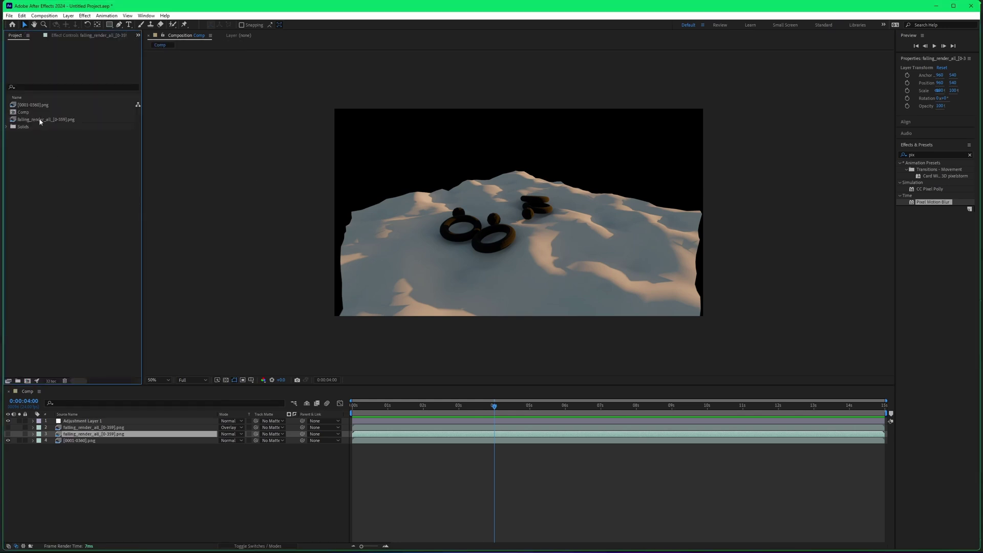
right_click(39, 121)
click(65, 192)
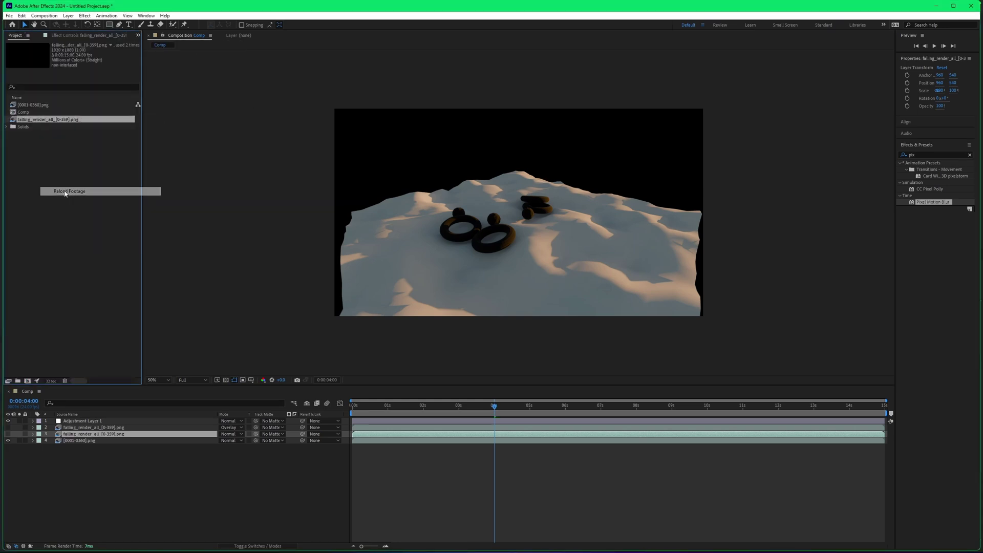
Play the composite and turn on visibility for render layers 2 and 3
click(10, 450)
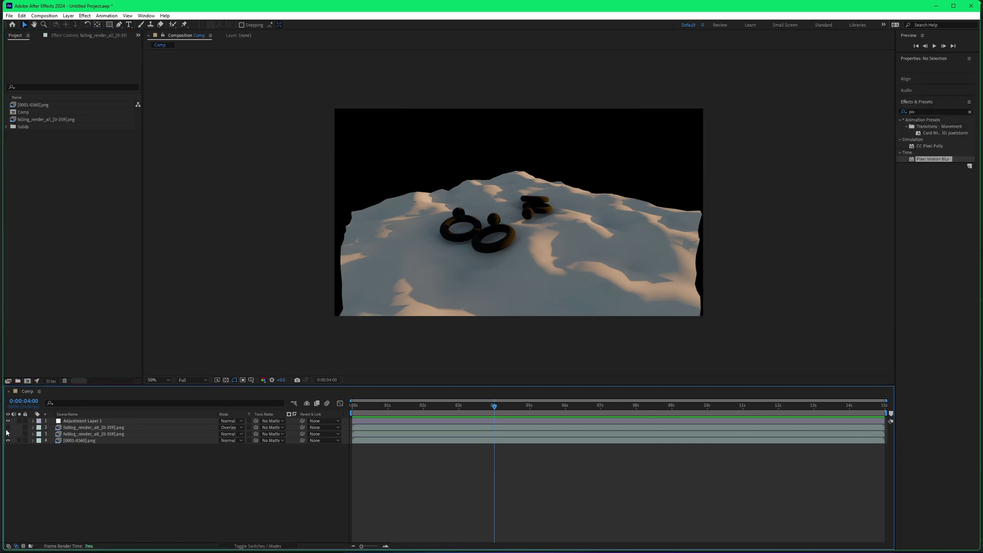
key(space)
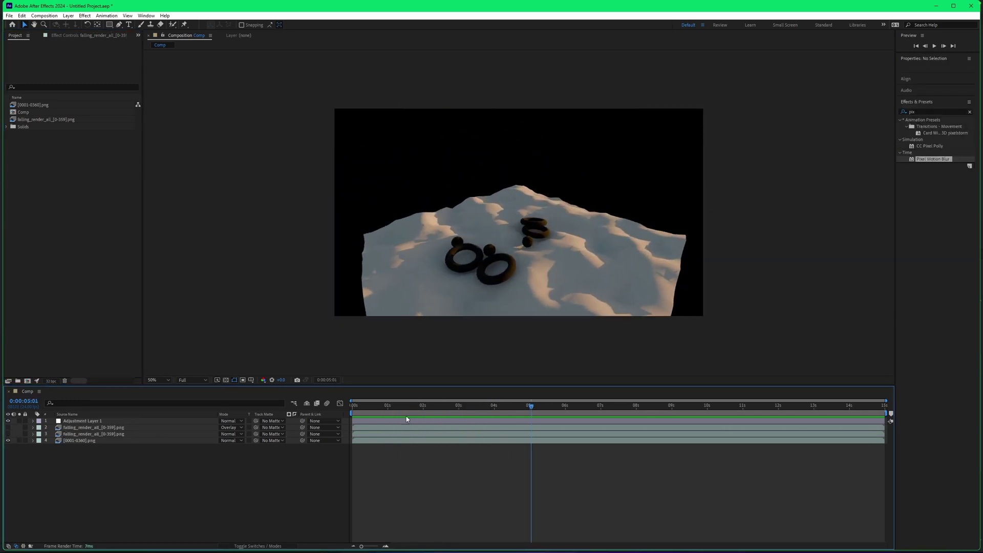
click(7, 434)
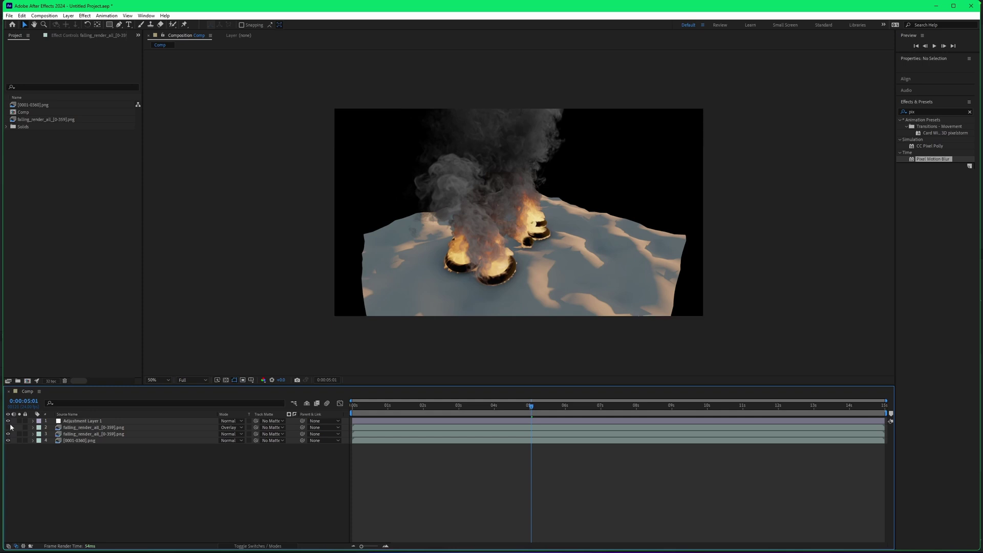
click(8, 427)
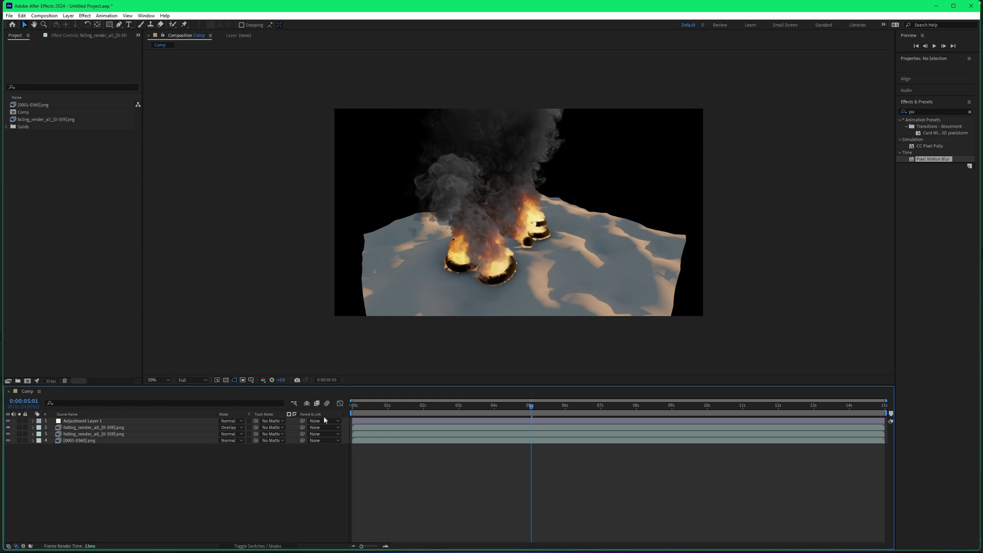
click(105, 428)
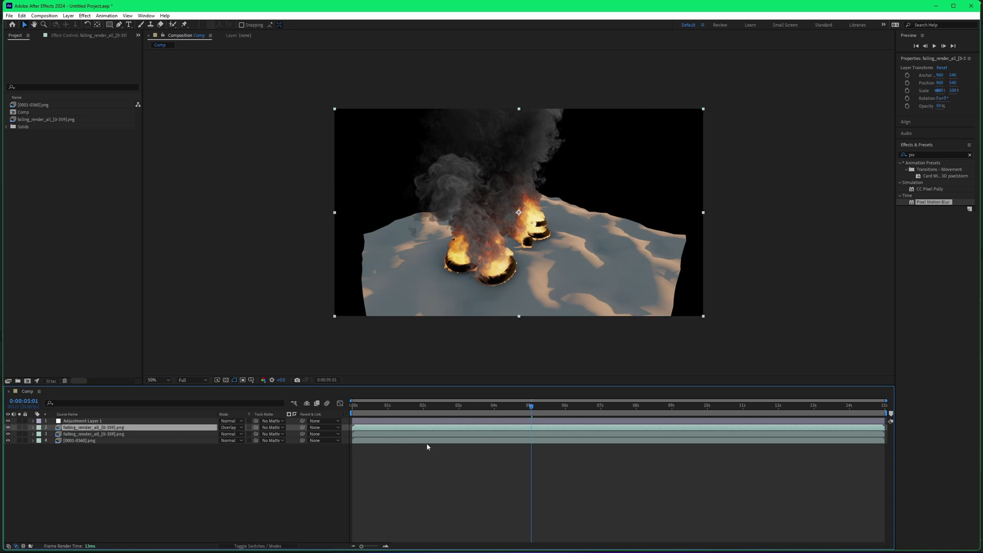
Scrub the timeline back to review the composite earlier in the shot
drag(531, 408, 491, 414)
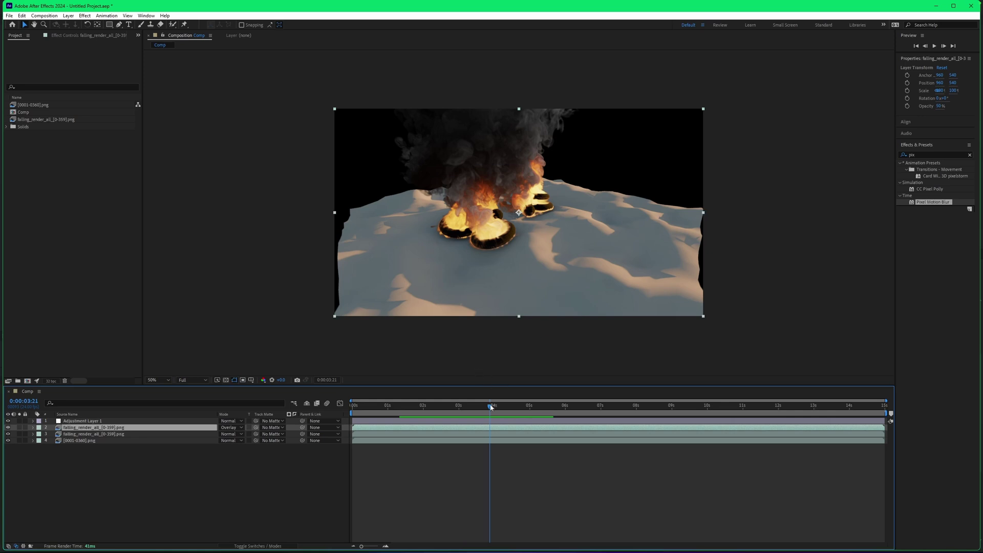
drag(489, 407, 474, 407)
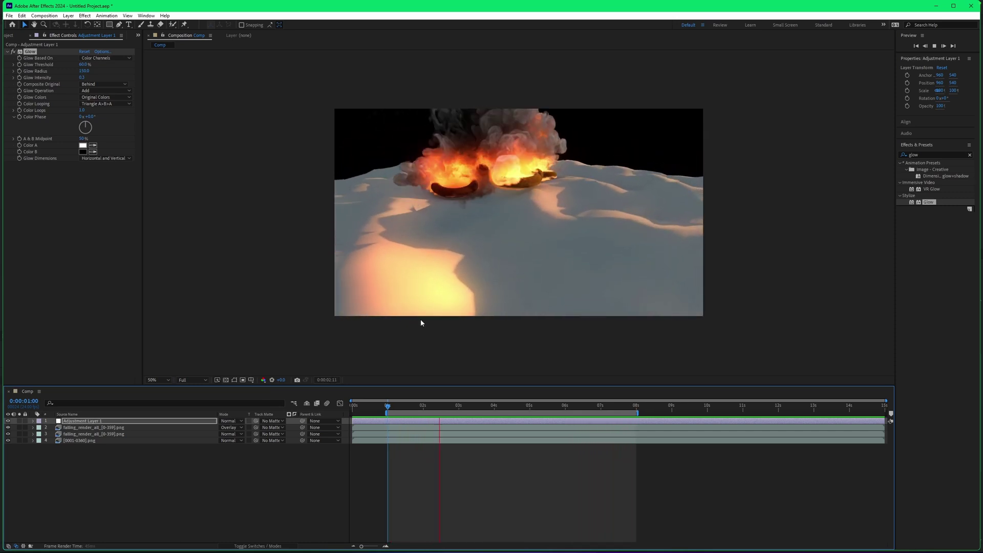
Stop the preview and inspect the Import node's 24 FPS, 60-frame-delay playback override
key(space)
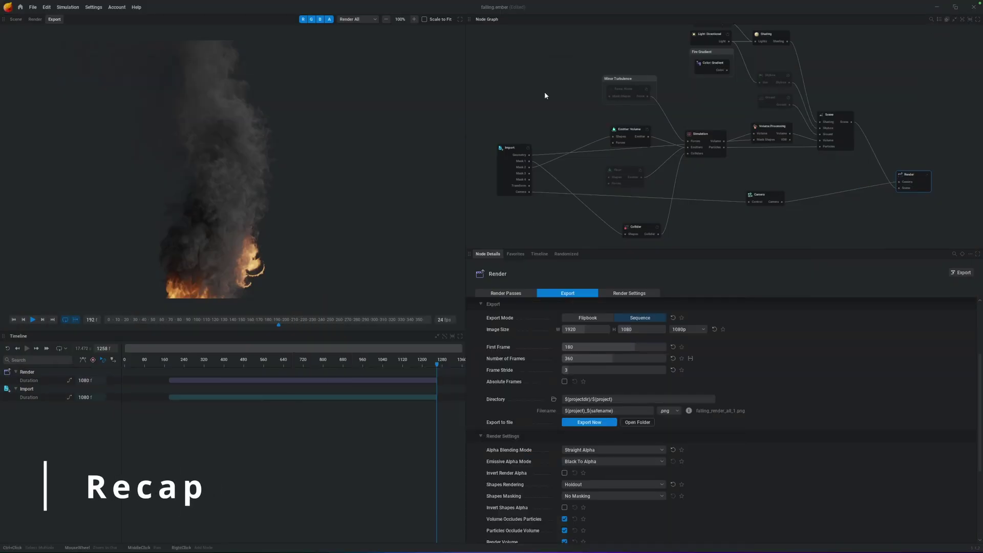
click(504, 168)
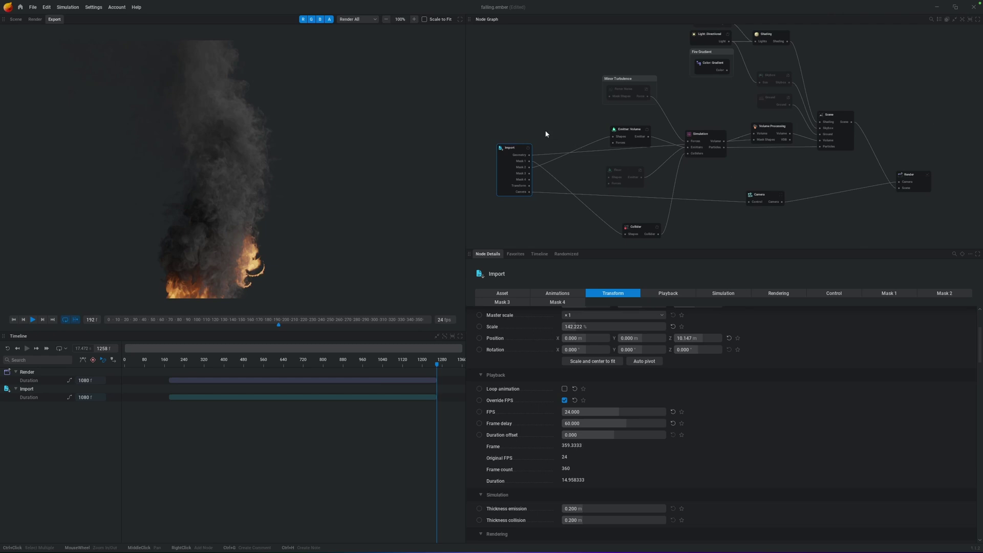
click(542, 96)
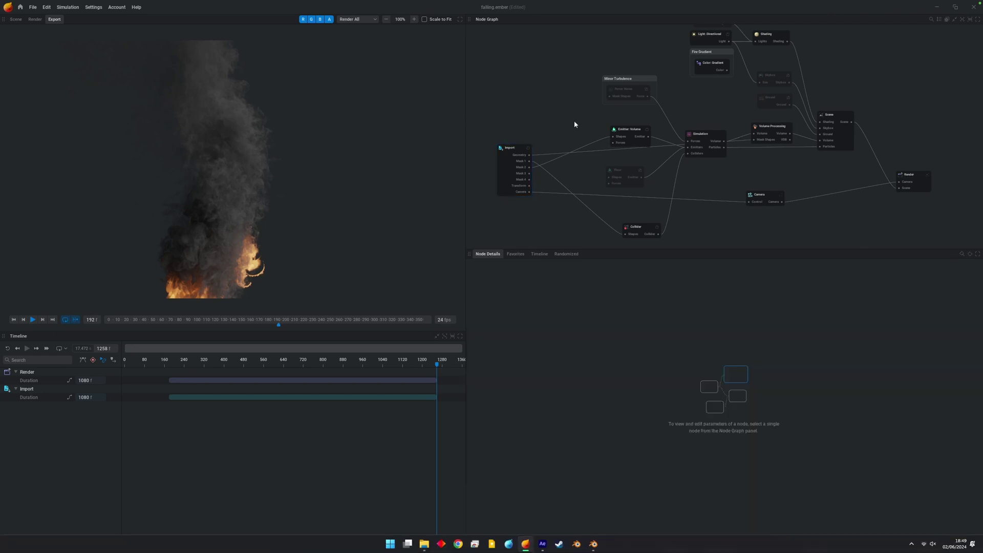
click(507, 177)
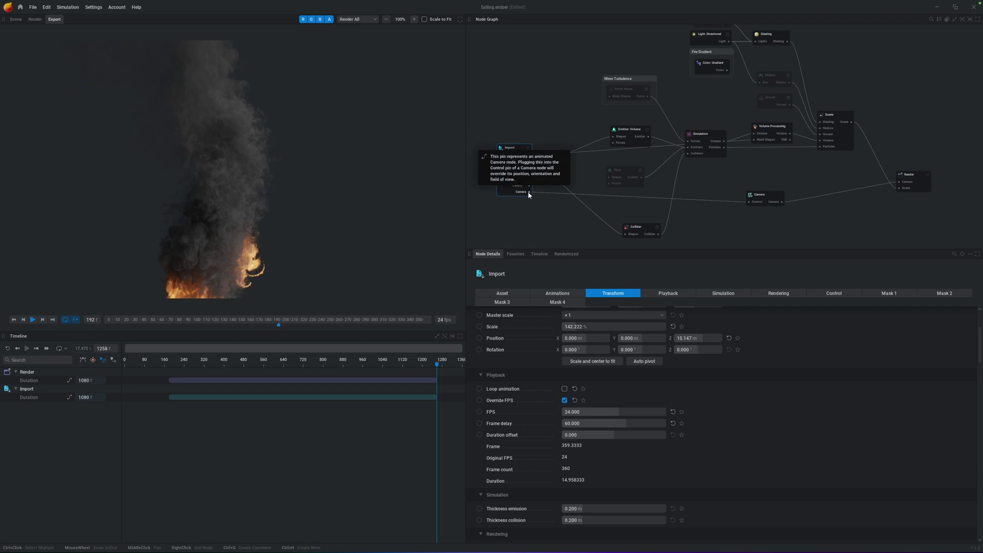
click(705, 140)
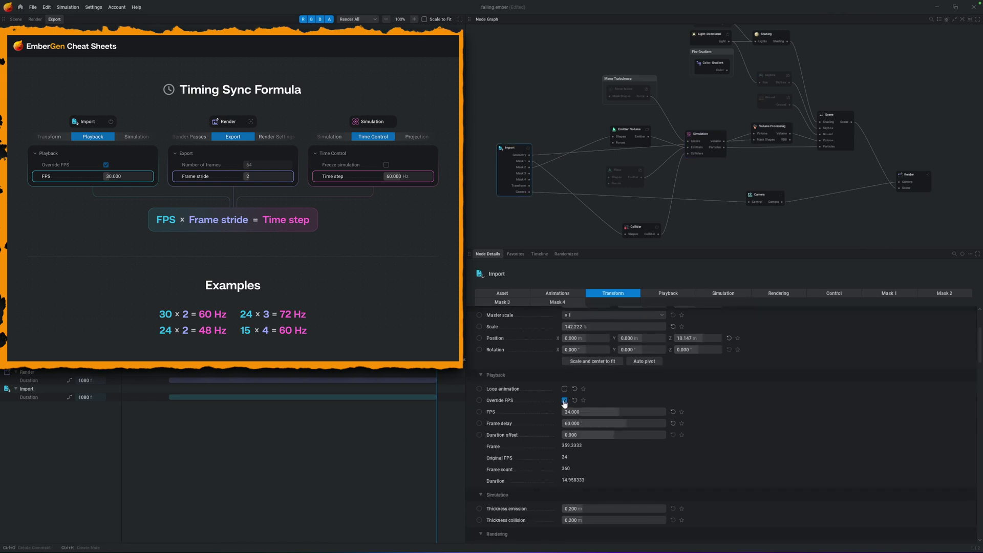
Compare Import FPS 24 and Render frame stride 3 against Simulation's 72 Hz timestep
click(565, 401)
click(918, 190)
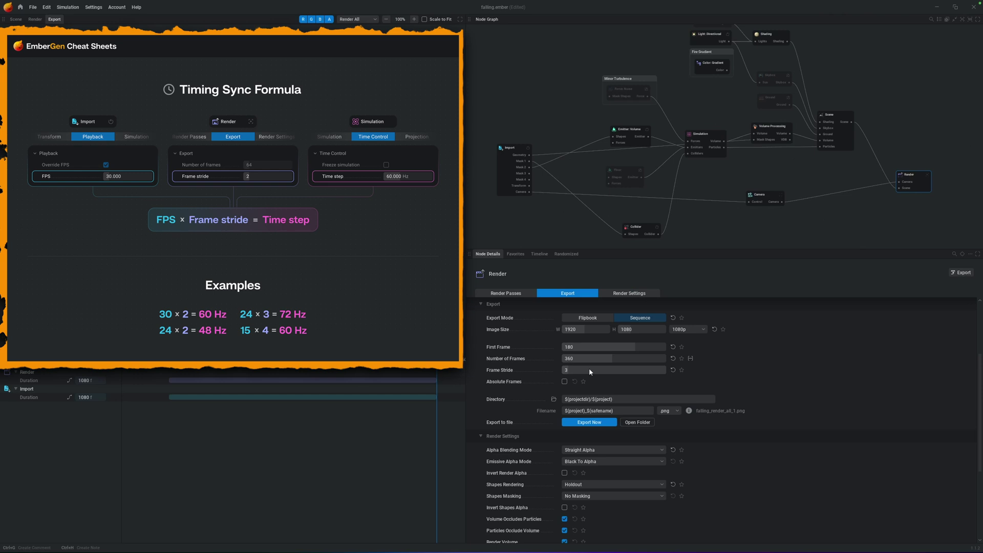
click(510, 161)
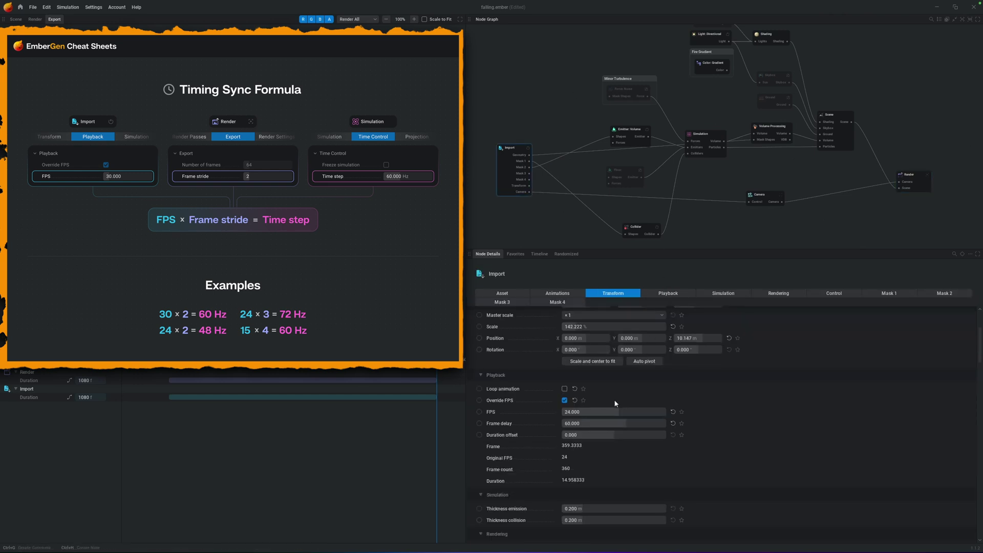
click(924, 187)
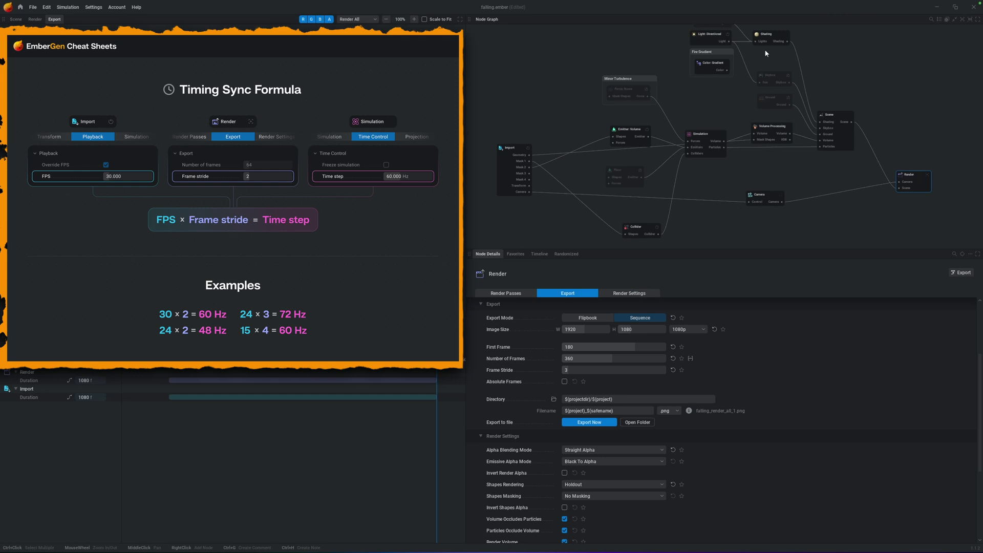
click(707, 147)
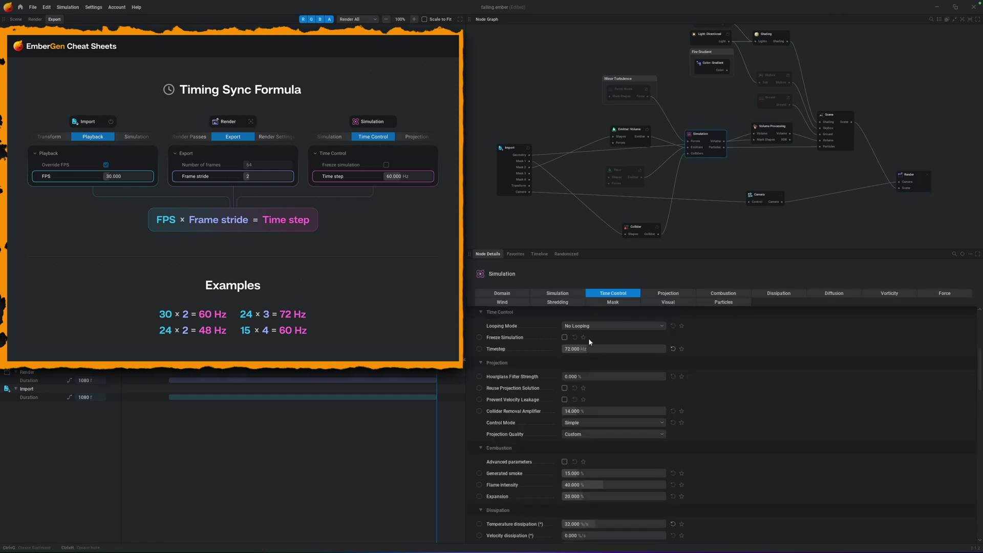